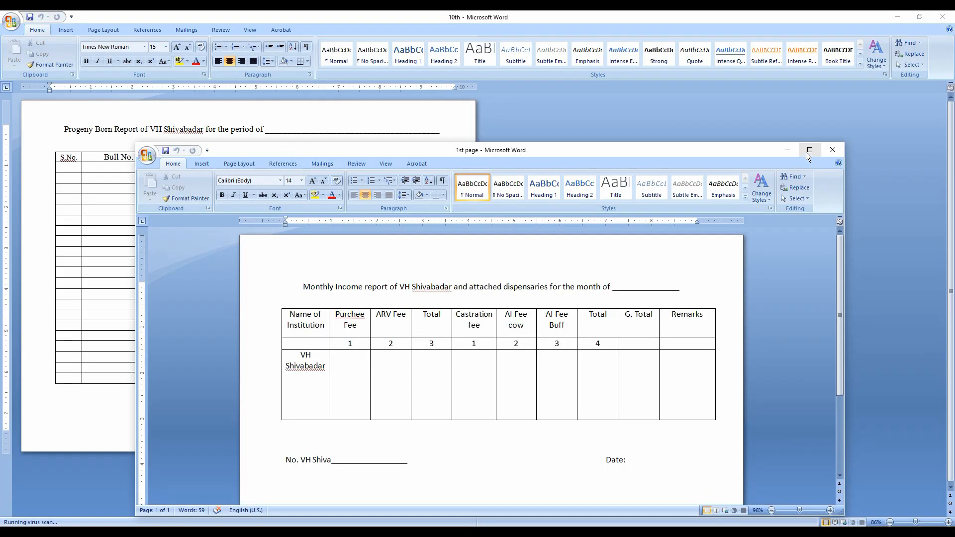
Enlarge the file icons in the xyz folder and open the 1st page document
left_click(809, 149)
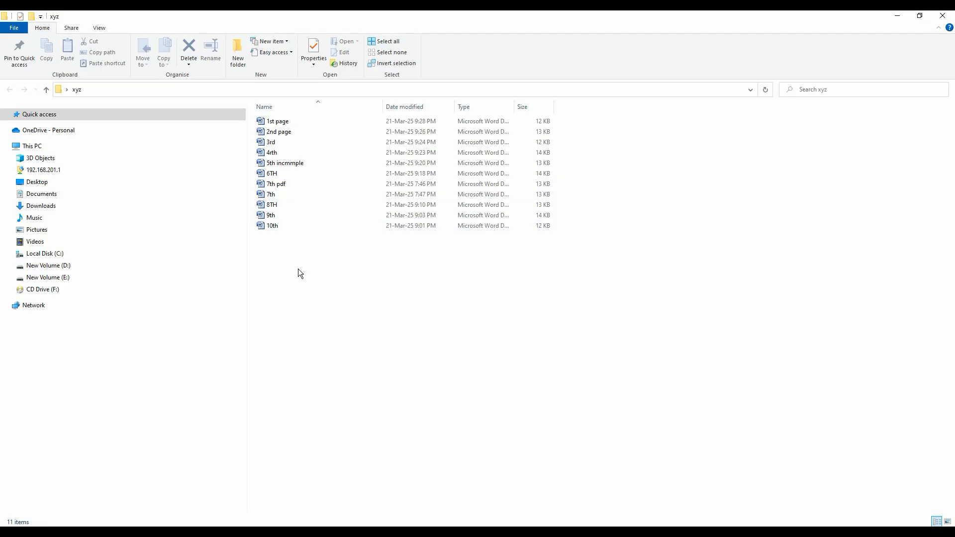
scroll(300, 269, "up", 5)
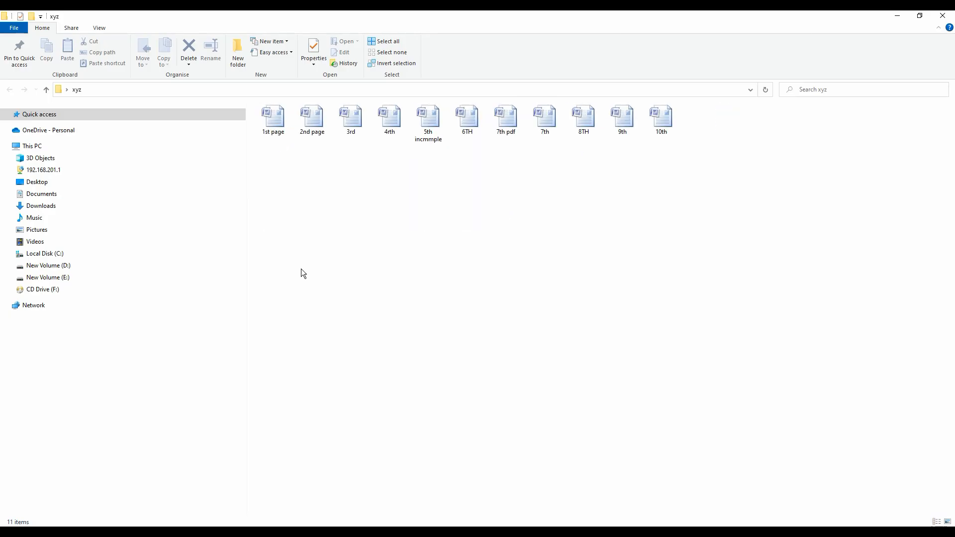
scroll(301, 268, "up", 1)
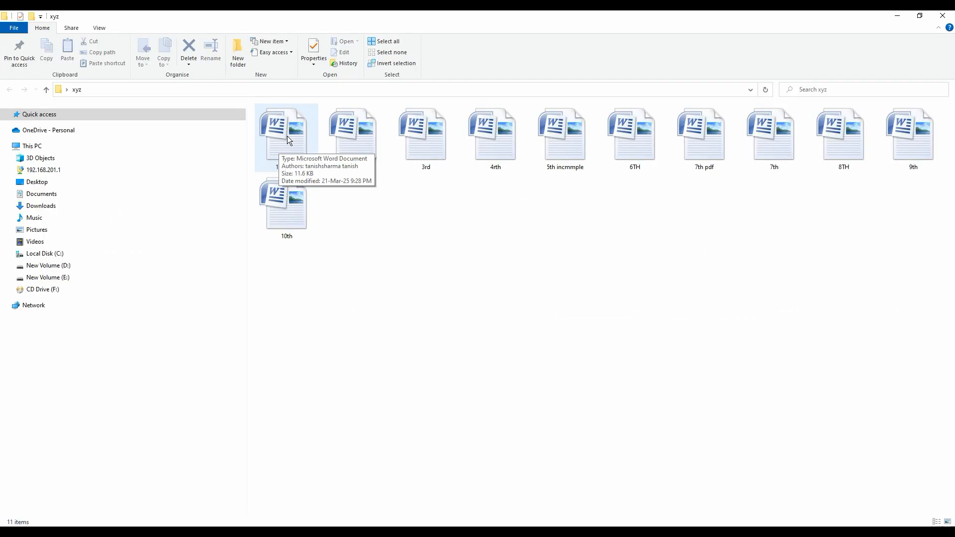
left_click(288, 136)
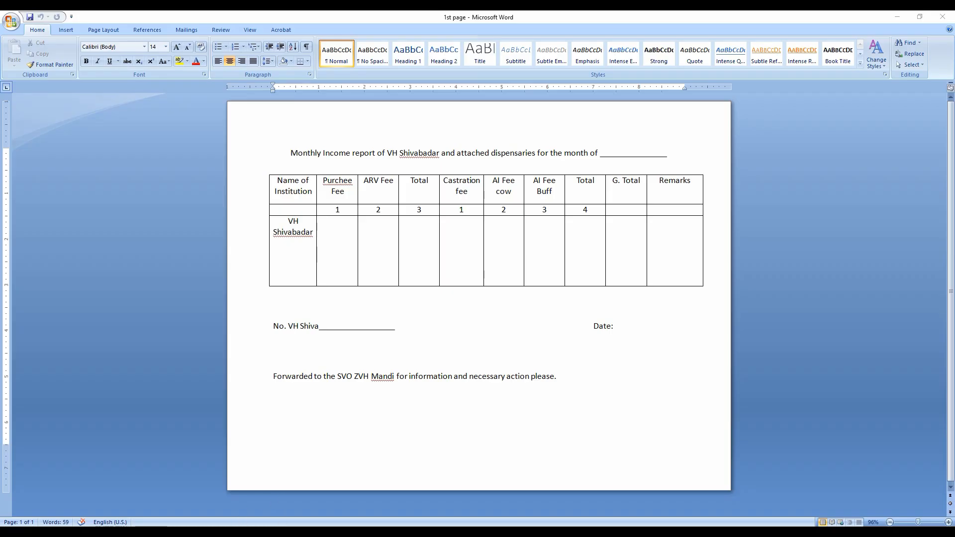
Open the 2nd page, 3rd and 10th documents from the xyz folder to examine their report tables
left_click(273, 515)
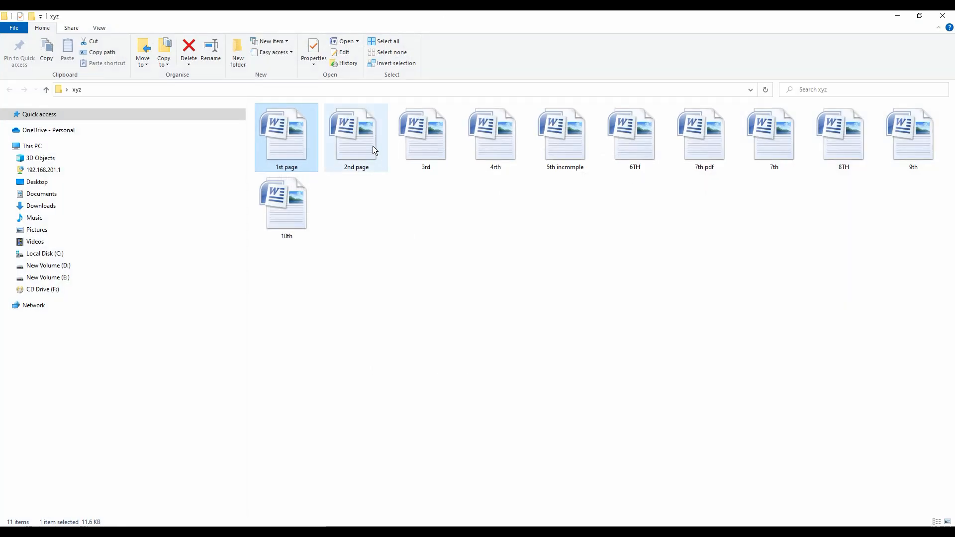
double_click(372, 145)
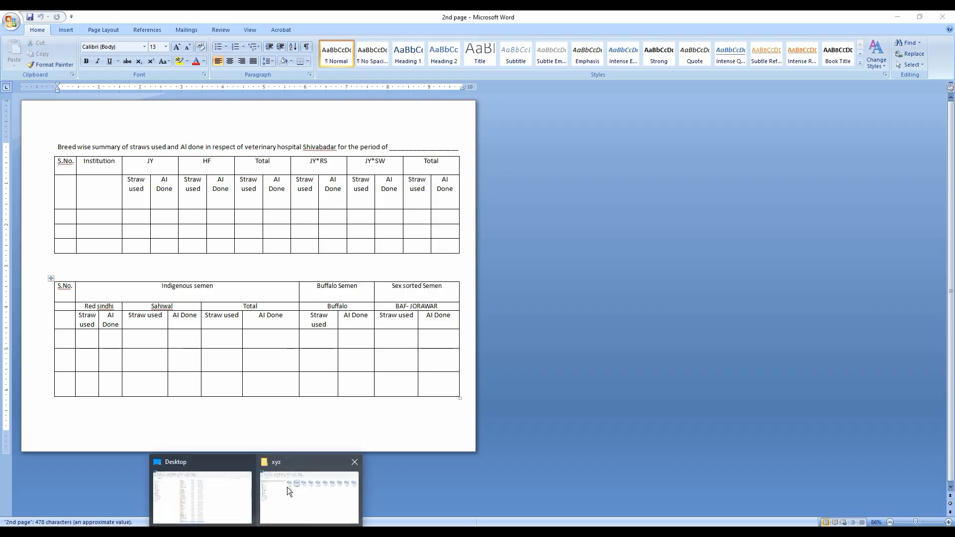
left_click(263, 501)
left_click(440, 148)
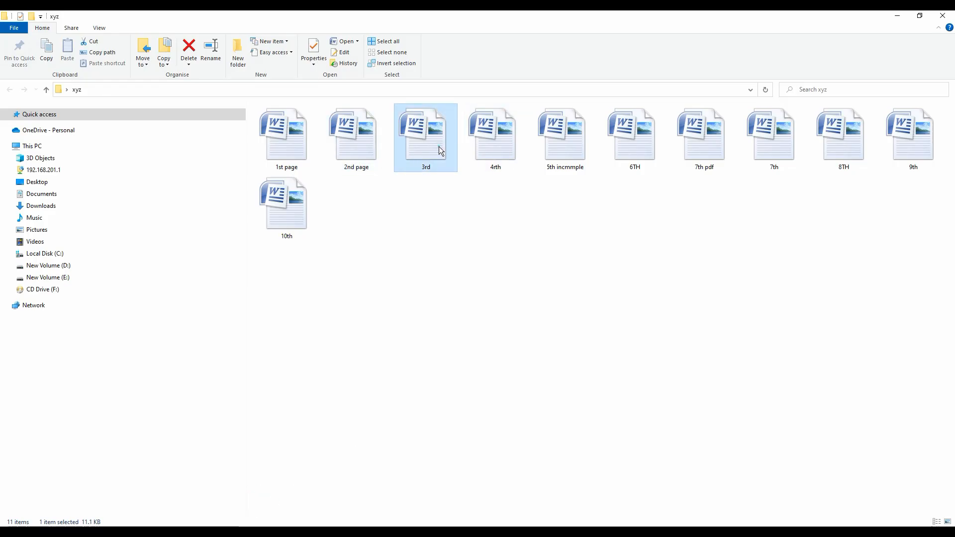
double_click(438, 146)
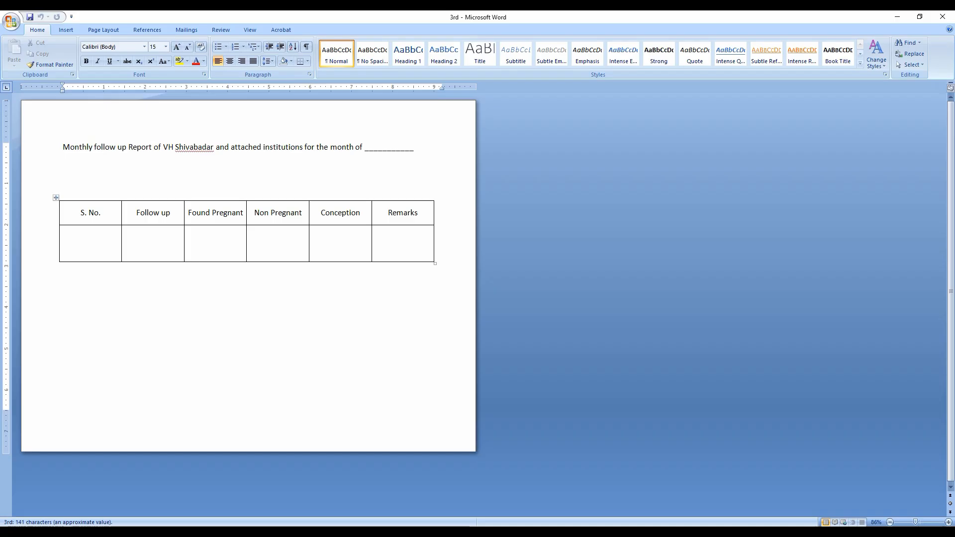
mouse_move(263, 526)
left_click(294, 504)
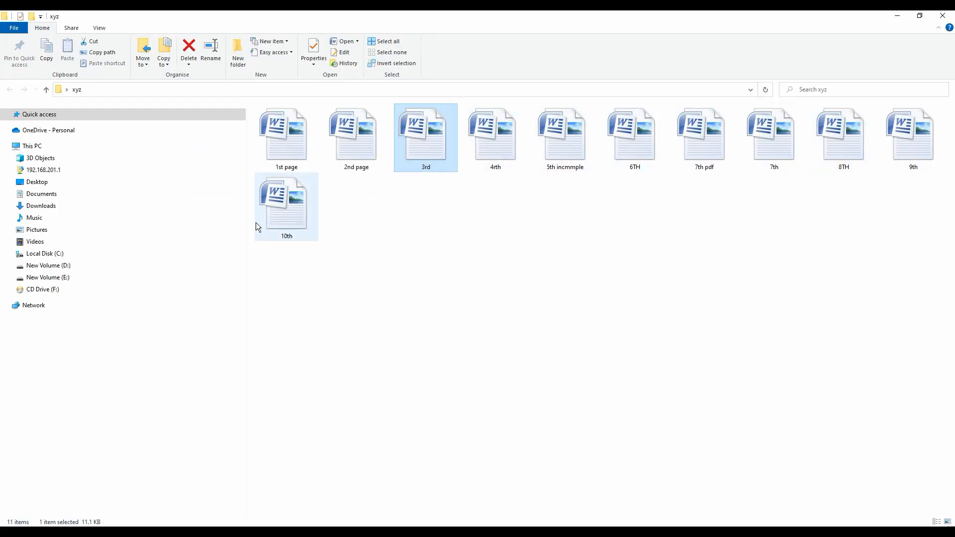
double_click(287, 220)
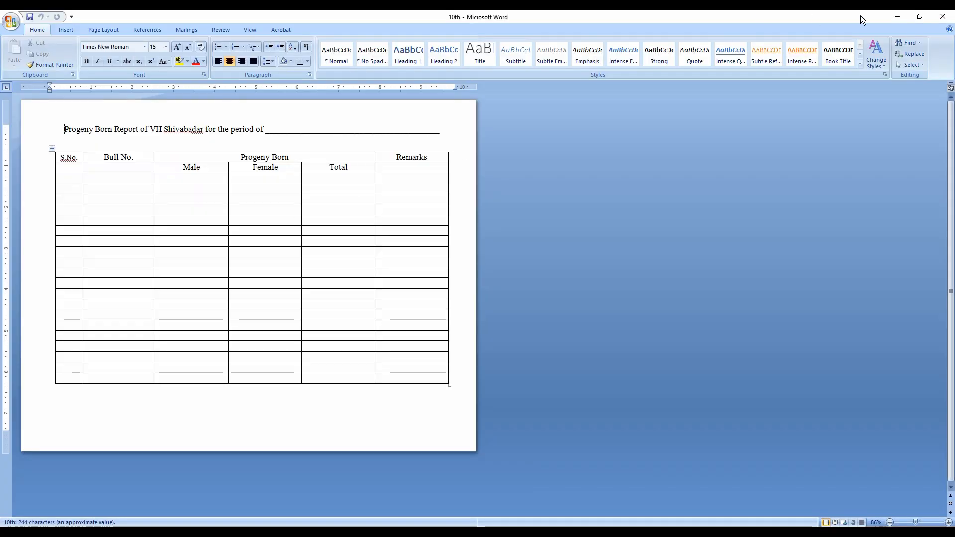
left_click(897, 17)
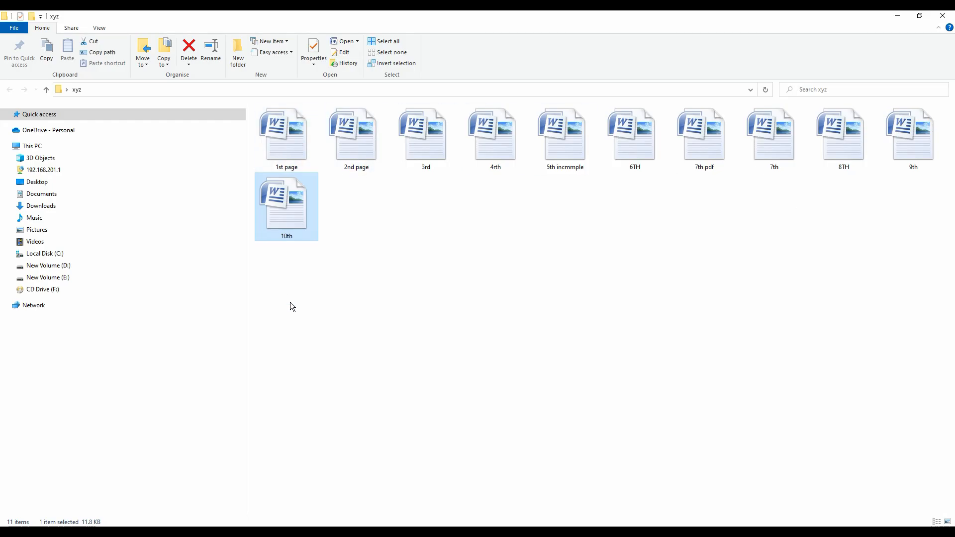
Open the 1st page document again and maximize its window
double_click(291, 152)
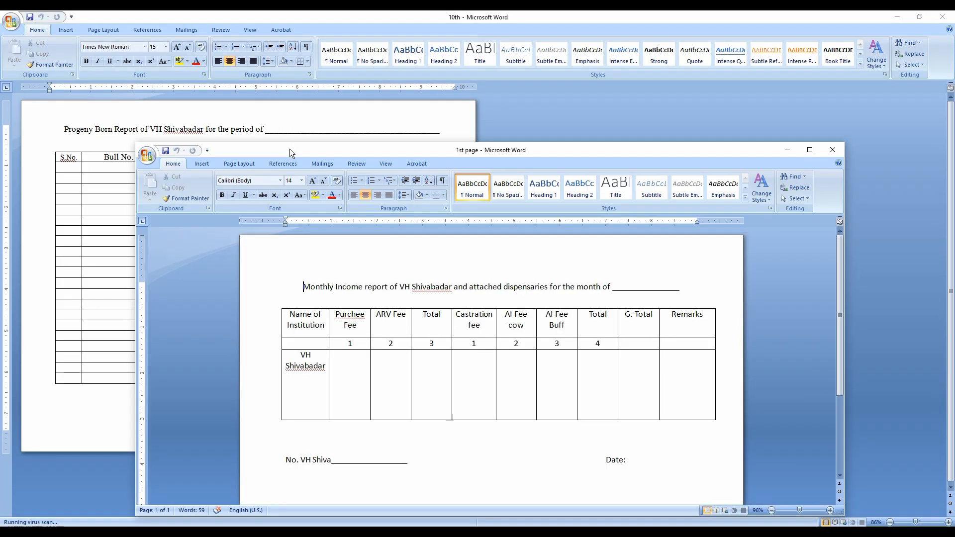
left_click(806, 152)
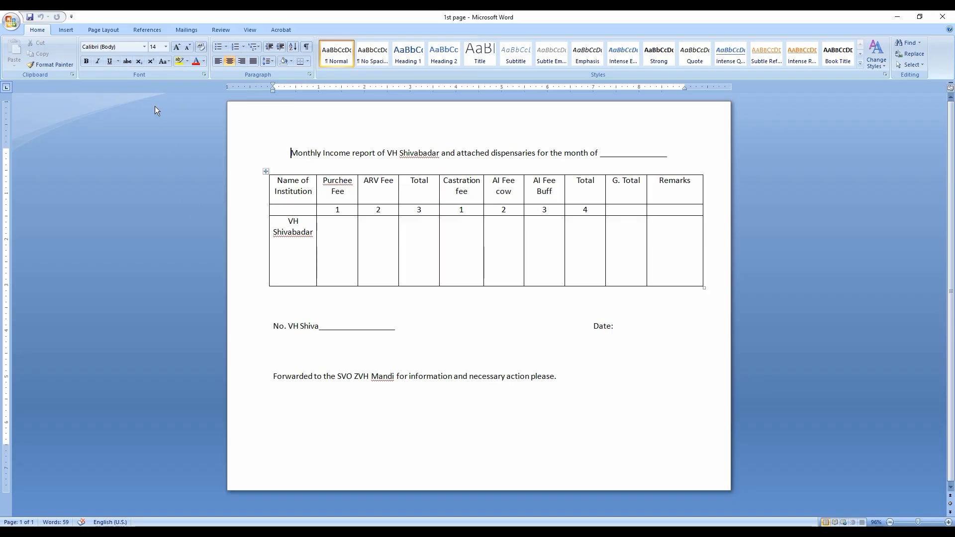
Insert the text of the files 2nd page through 10th from the Desktop's xyz folder into the 1st page document
left_click(67, 32)
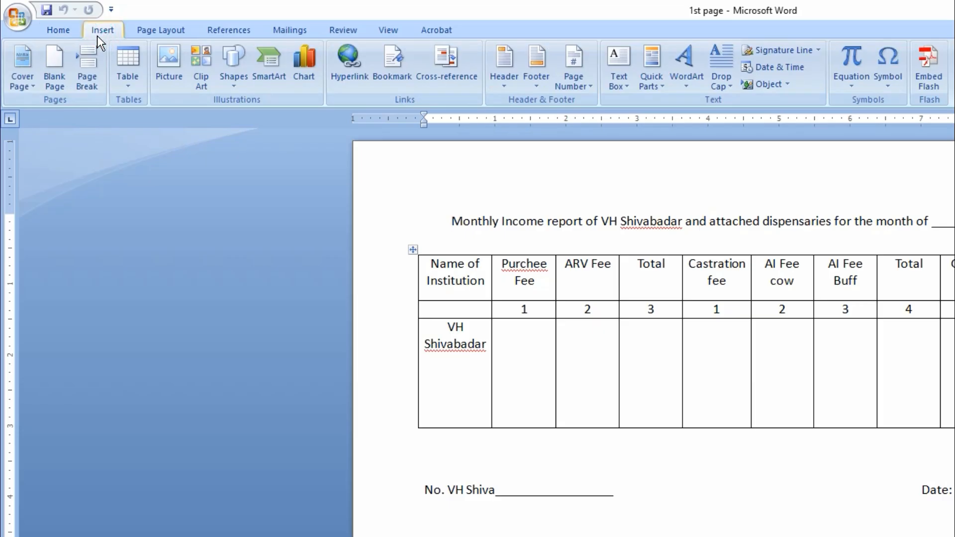
left_click(788, 85)
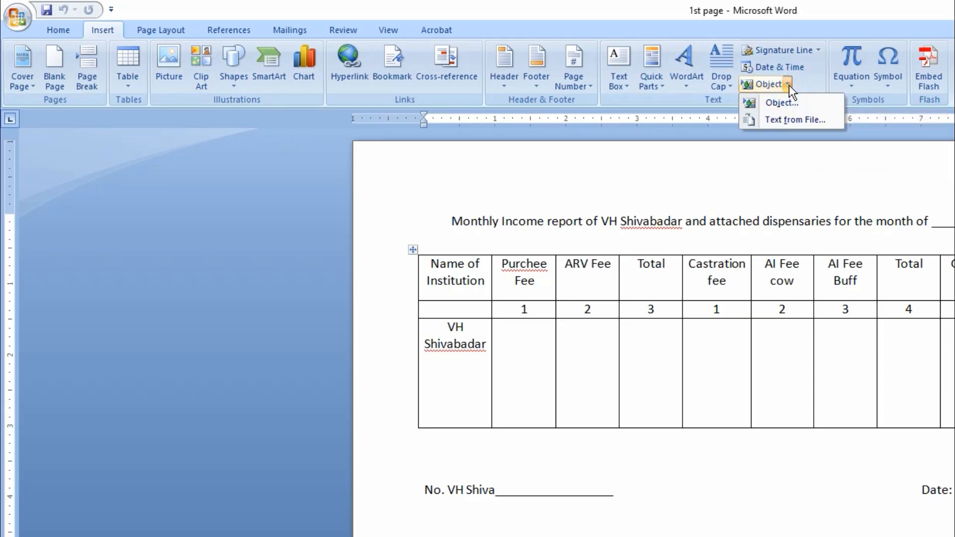
left_click(769, 119)
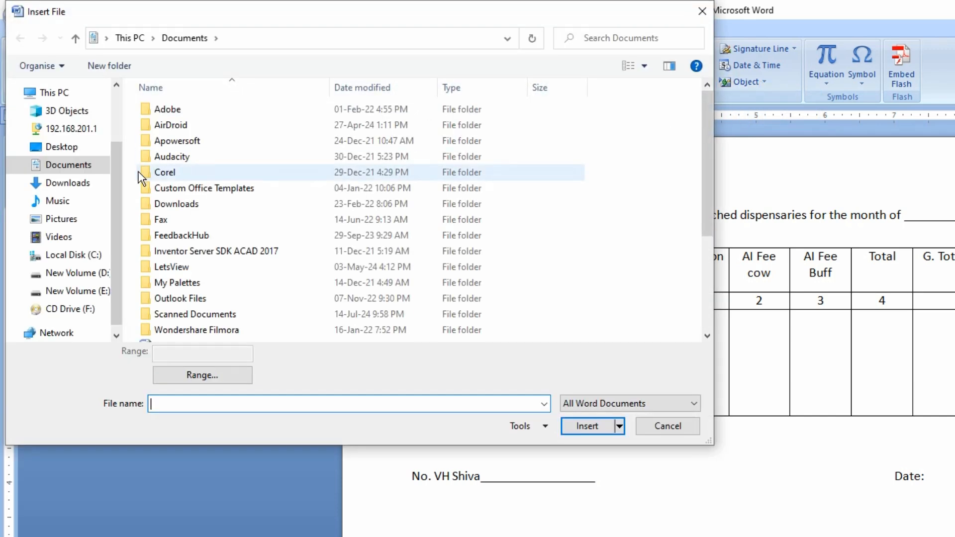
left_click(69, 147)
scroll(410, 266, "down", 10)
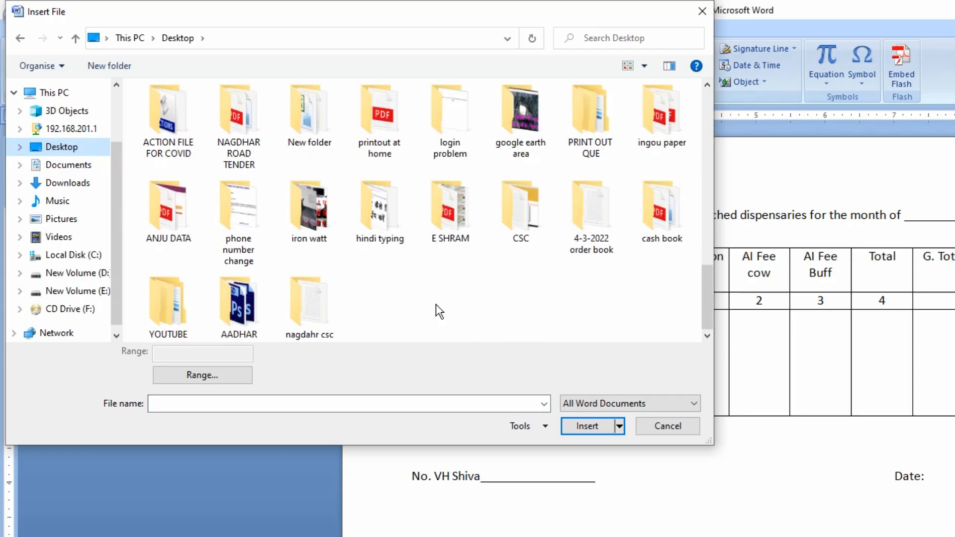
left_click(180, 214)
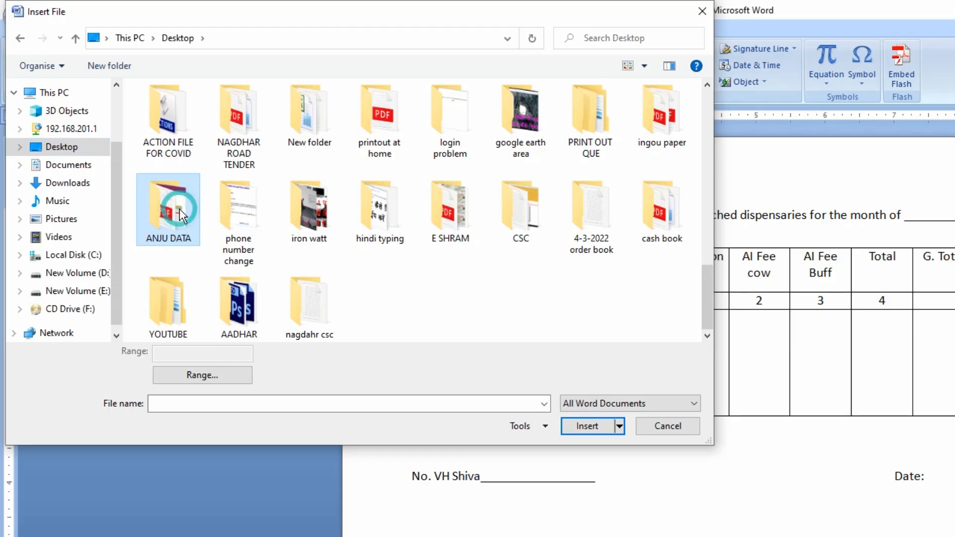
key("x")
double_click(327, 124)
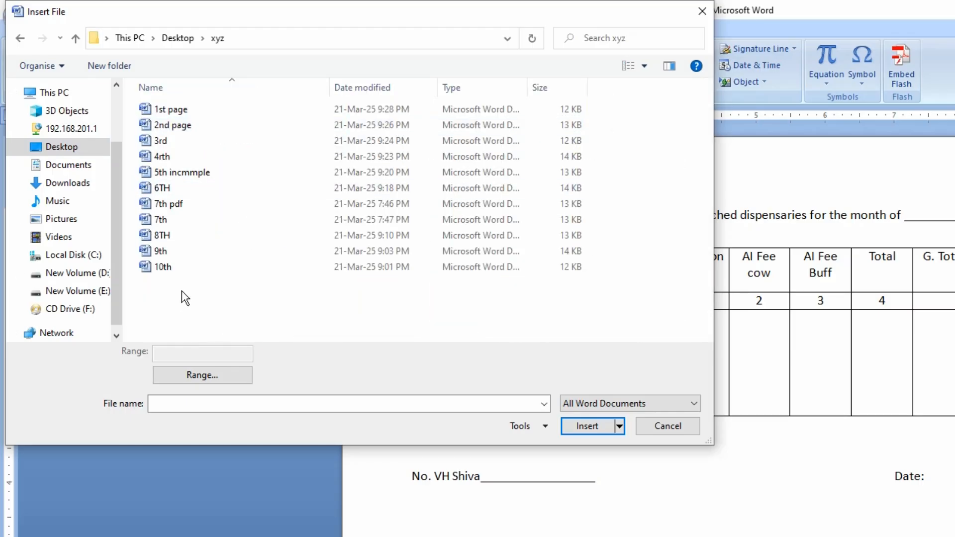
left_click_drag(180, 289, 141, 121)
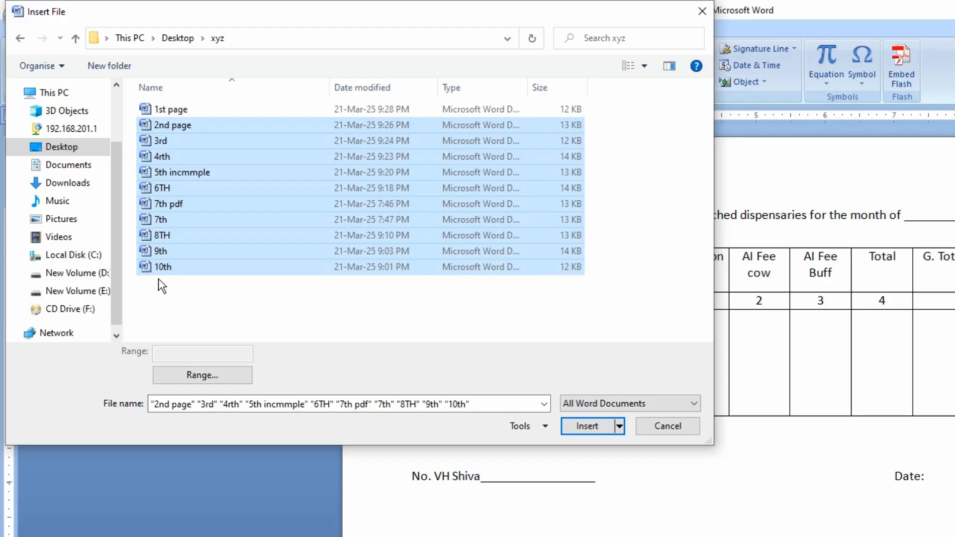
left_click(575, 424)
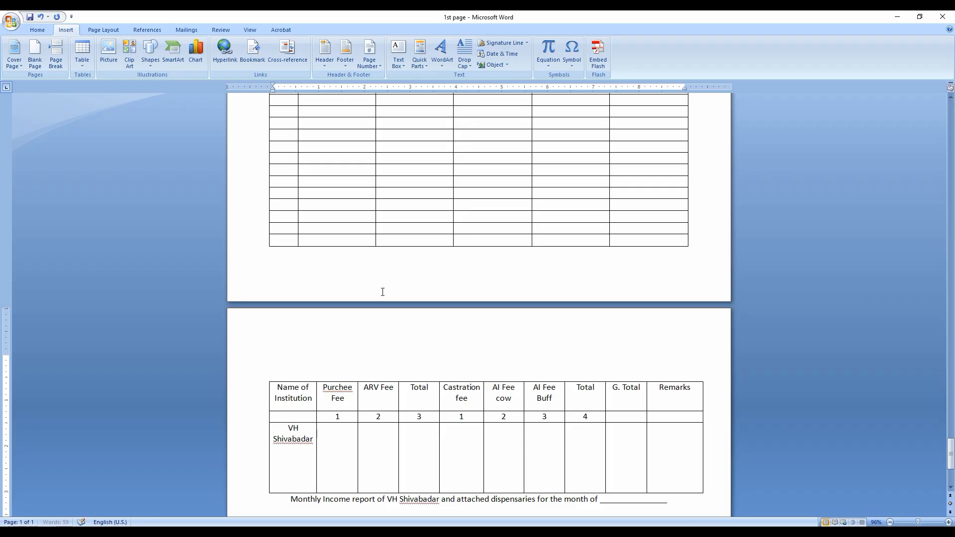
Look through the merged document's pages, including a zoomed-out overview, to examine how the inserted tables are laid out
scroll(381, 292, "up", 15)
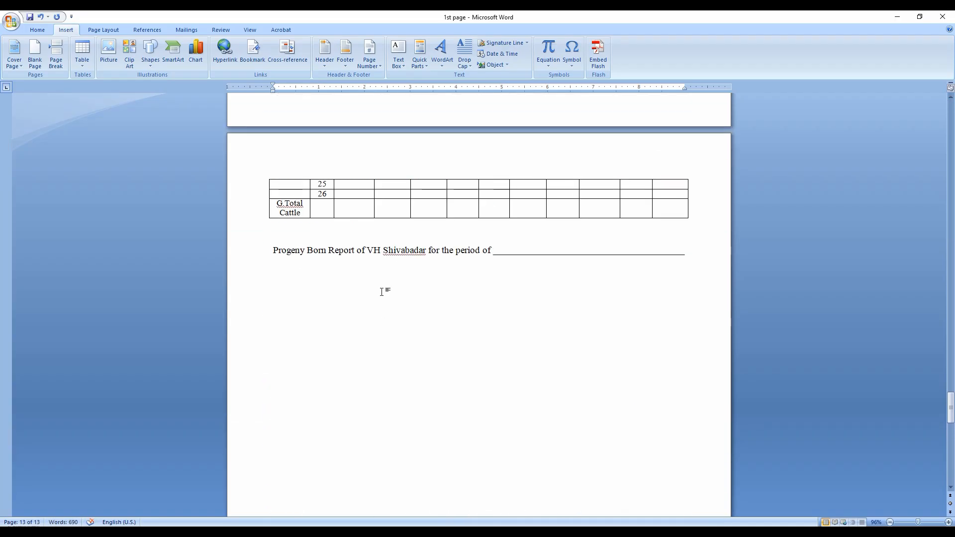
scroll(382, 292, "up", 20)
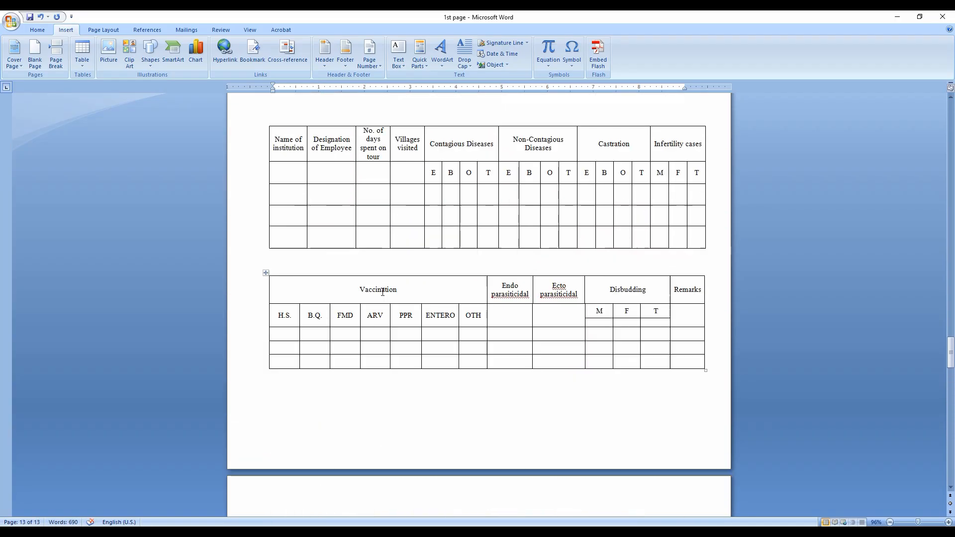
scroll(382, 292, "up", 20)
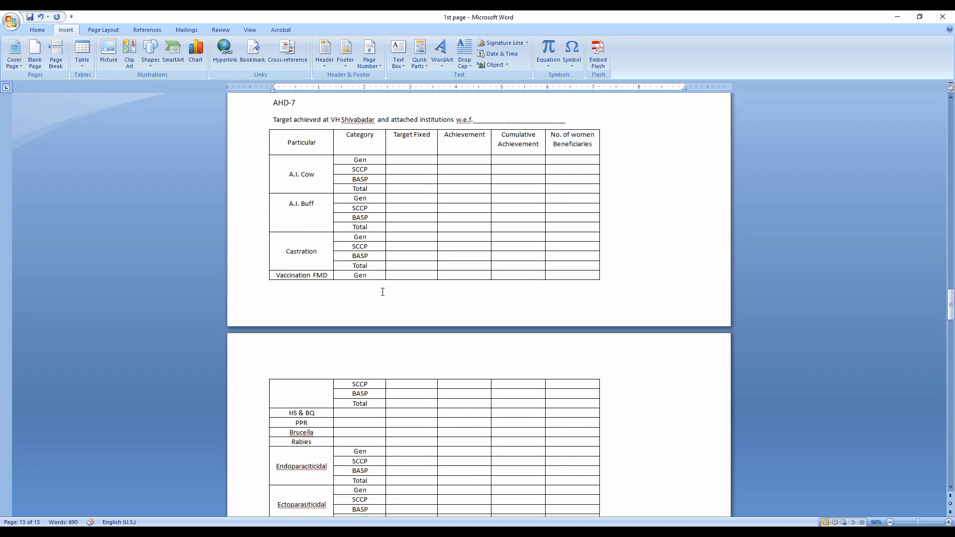
scroll(382, 292, "up", 5)
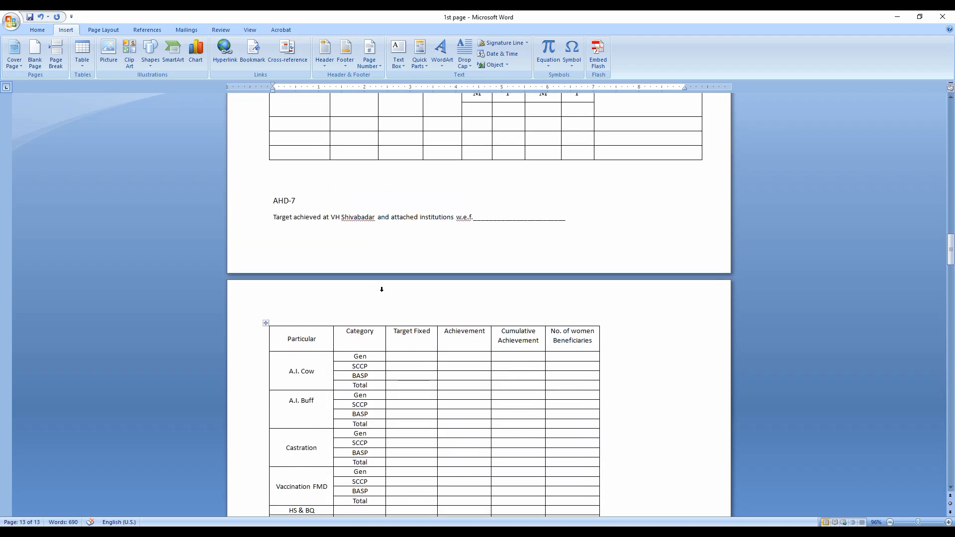
scroll(382, 291, "down", 4)
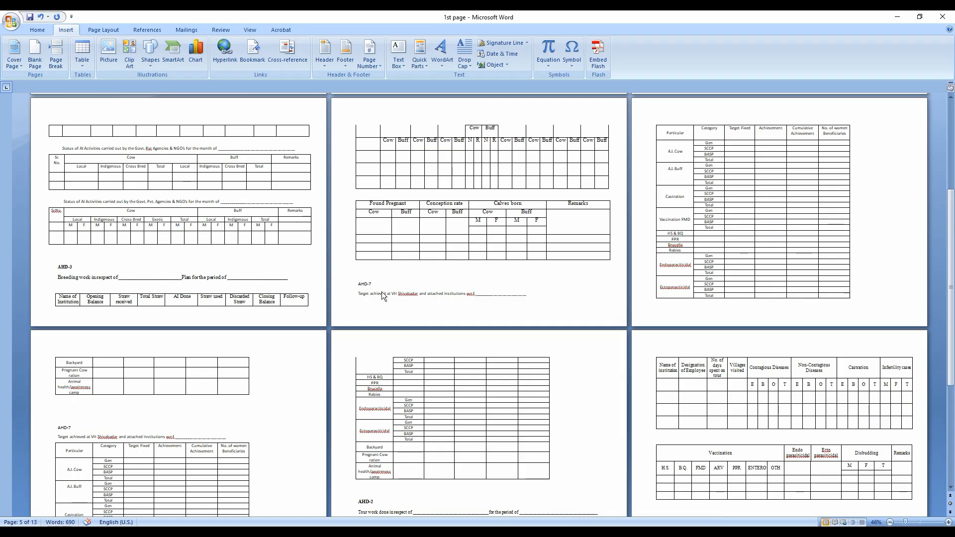
scroll(382, 292, "down", 3)
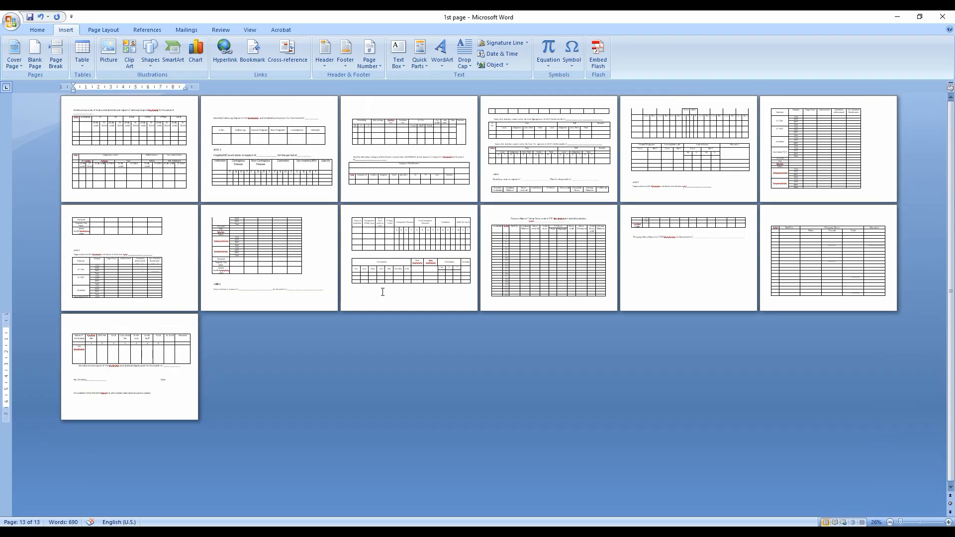
scroll(382, 292, "up", 1)
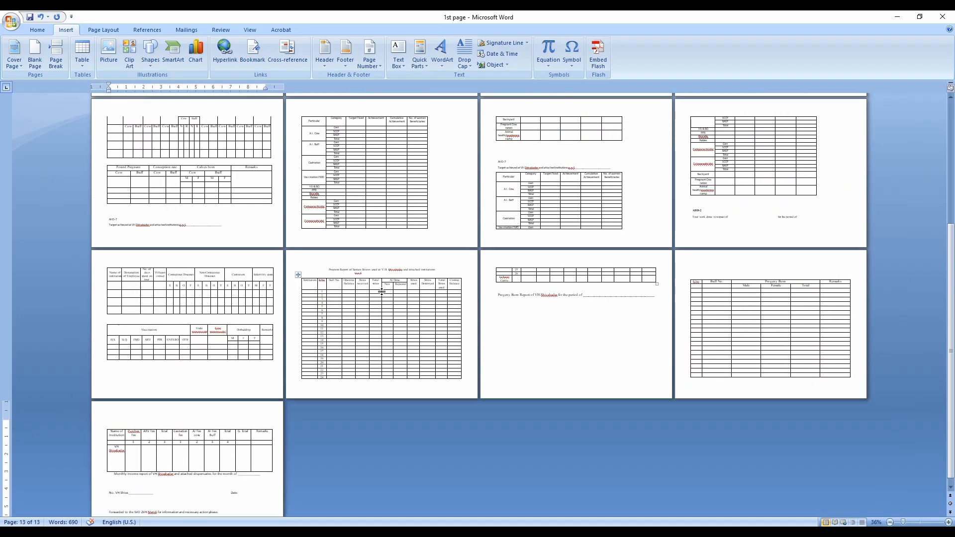
scroll(383, 291, "up", 3)
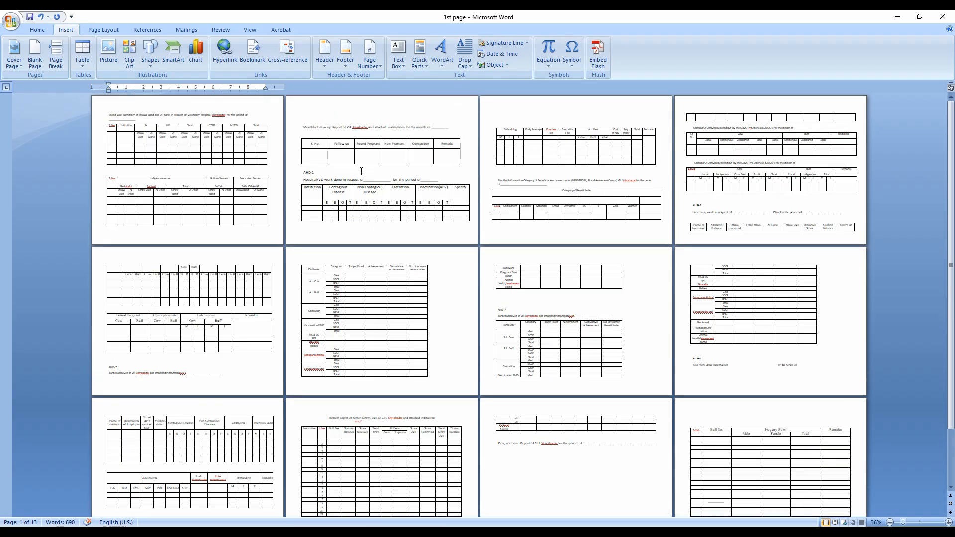
Add blank lines below the Disbudding table on page 3 to push the Monthly Information Category of Beneficiaries section onto the next page
left_click(548, 185)
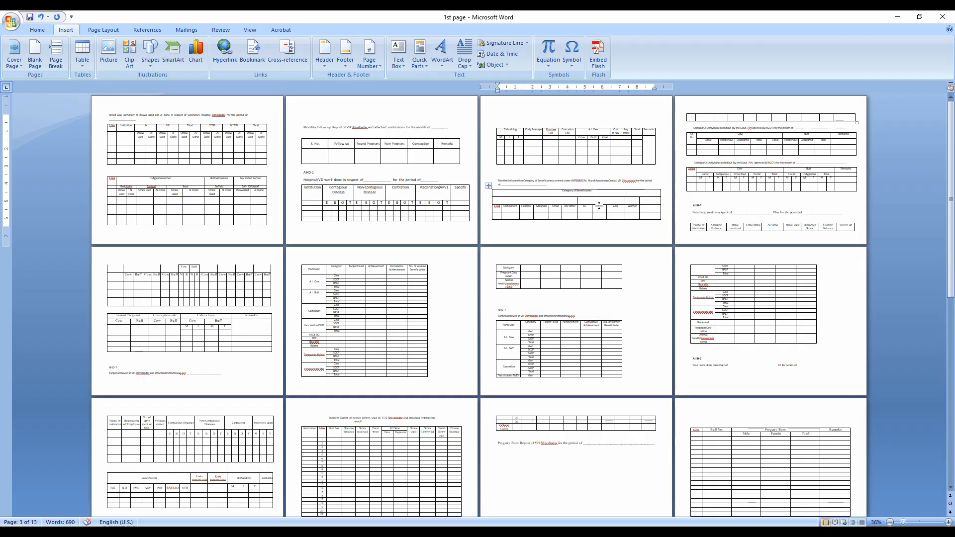
scroll(597, 204, "up", 4)
scroll(348, 301, "up", 1)
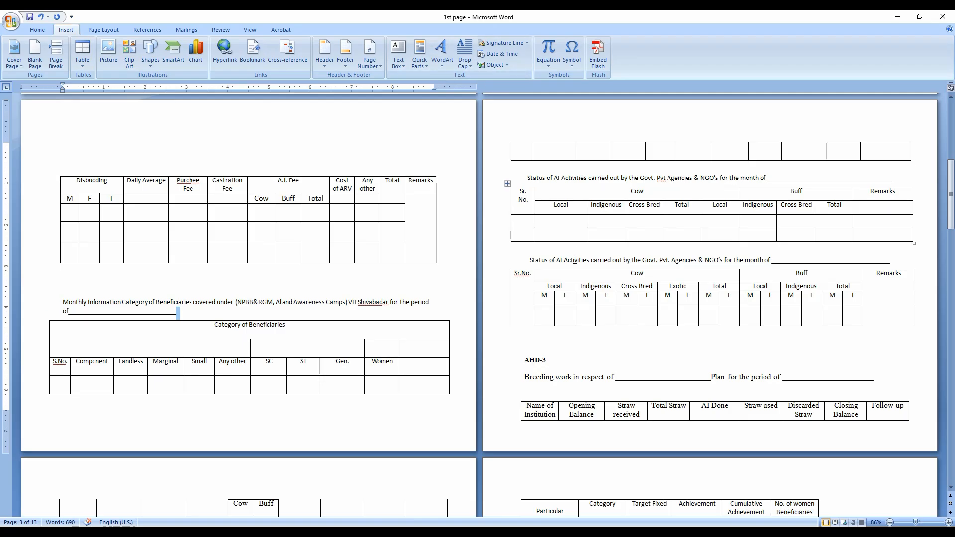
left_click(64, 283)
key("Return")
key("Return")
key("Return")
key("Return")
key("Return")
key("Return")
key("Return")
key("Return")
key("Return")
key("Return")
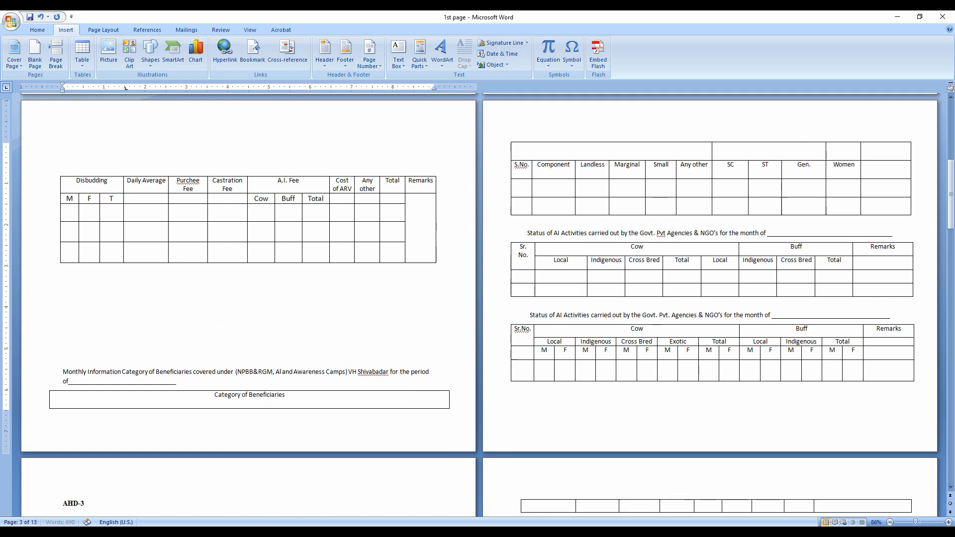
Check the page layout around the moved beneficiaries section and back to the start of the document
scroll(228, 170, "down", 2)
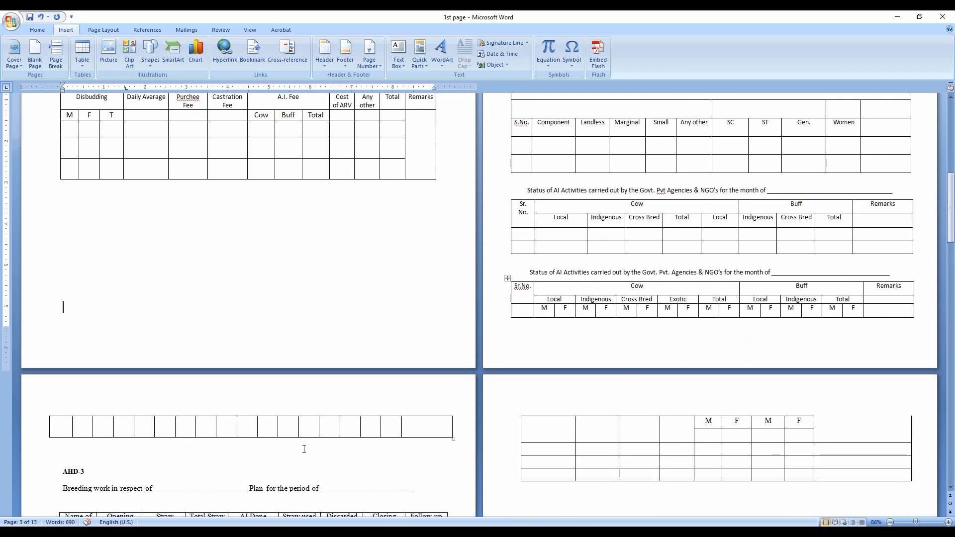
scroll(304, 444, "up", 2)
scroll(304, 443, "up", 2)
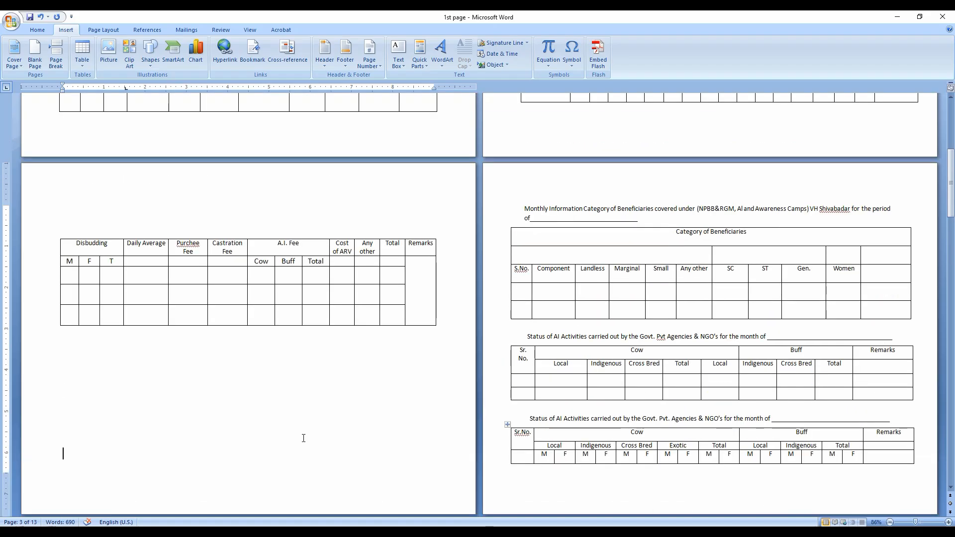
scroll(303, 438, "up", 2)
scroll(304, 438, "up", 5)
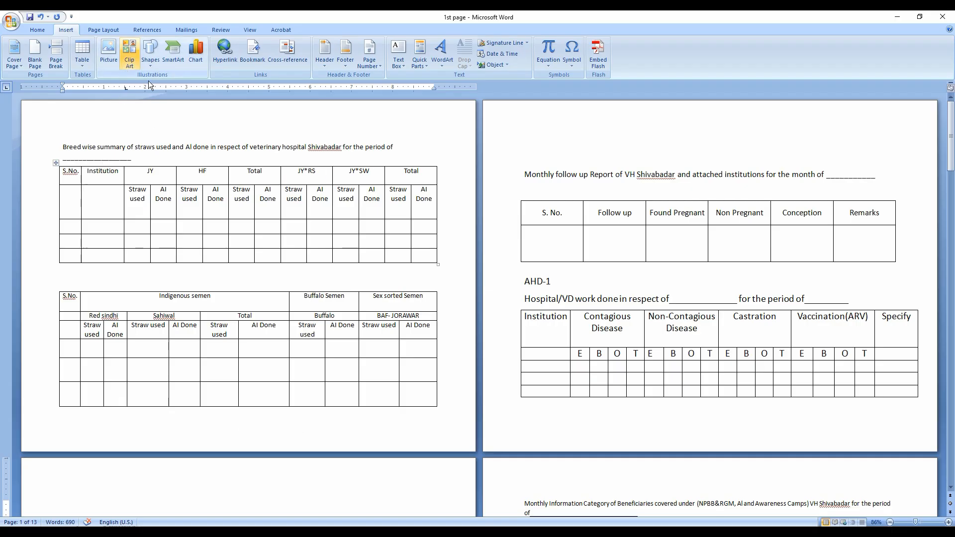
Close the merged 1st page document and the 10th document without saving their changes
left_click(507, 64)
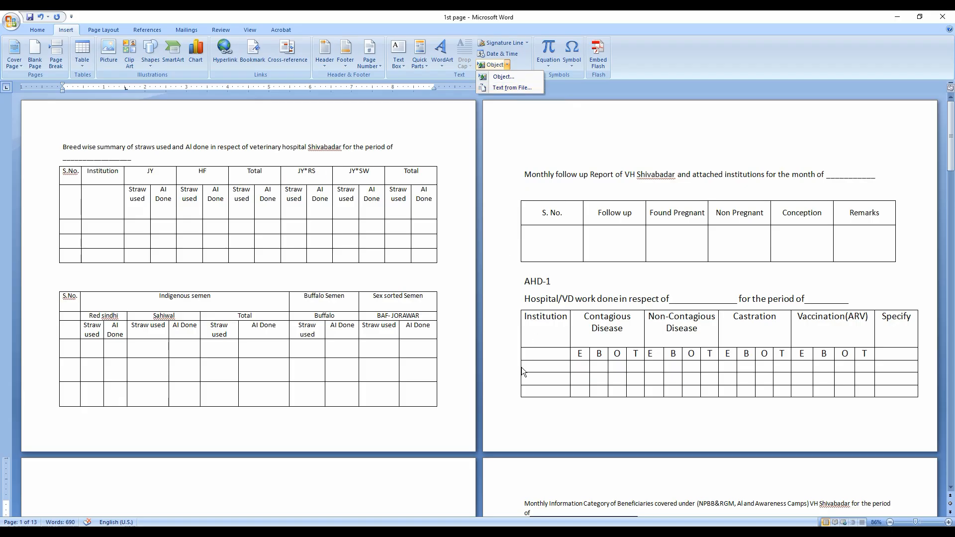
left_click(943, 16)
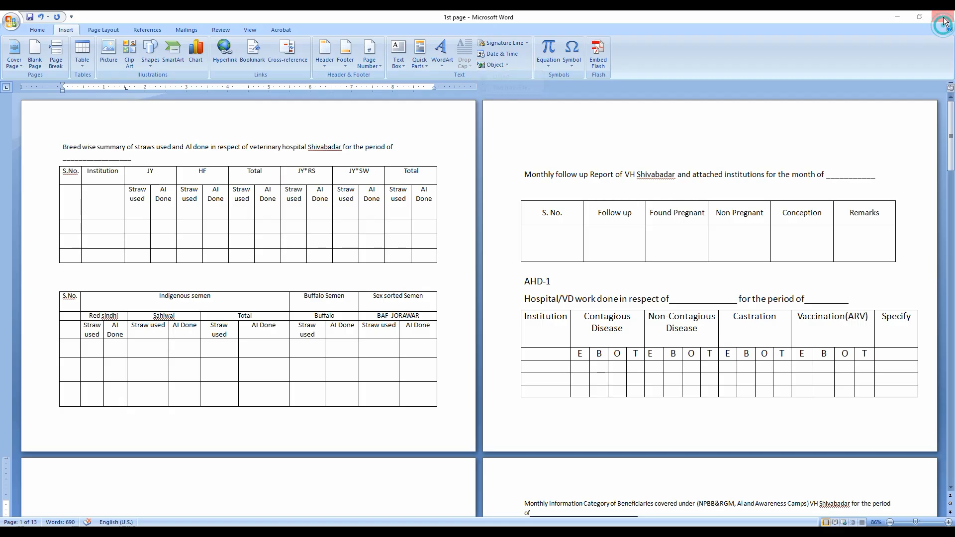
left_click(486, 300)
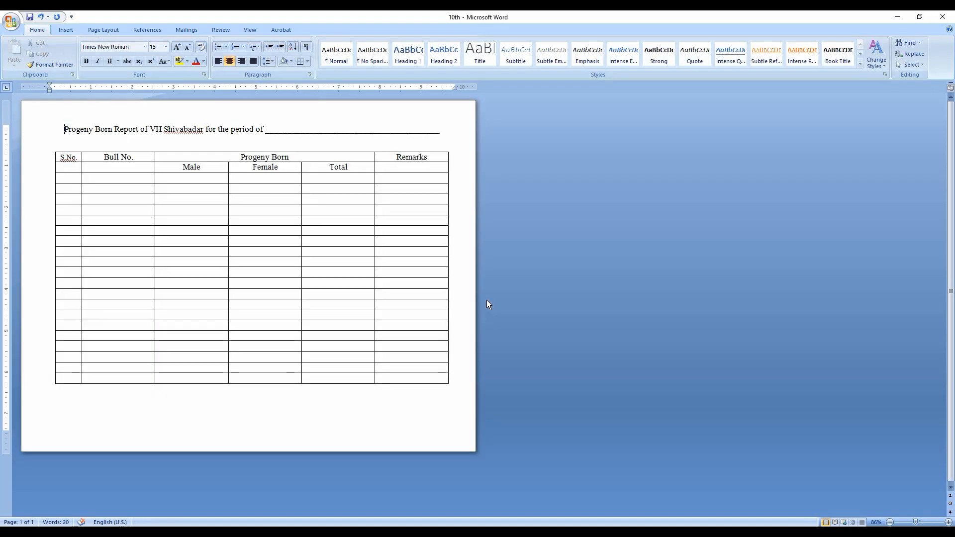
left_click(948, 20)
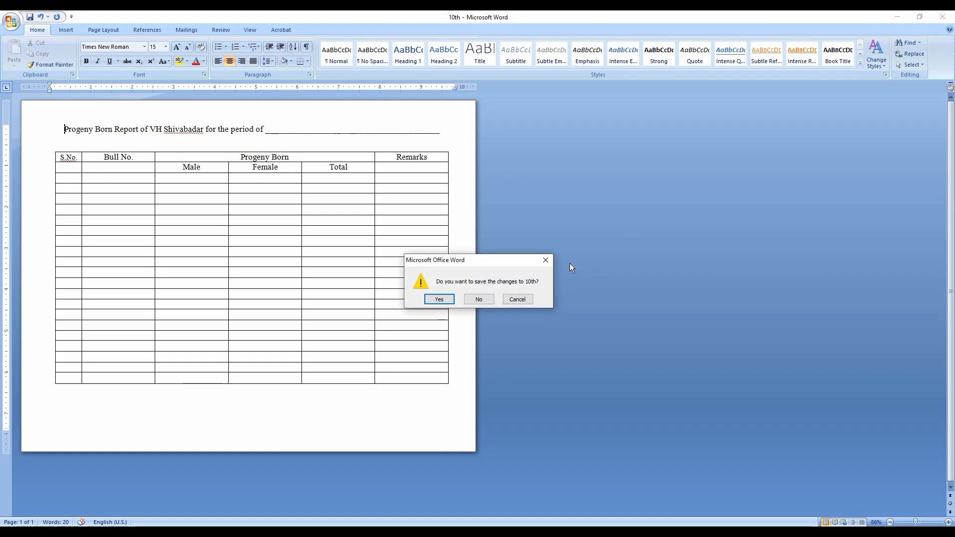
left_click(485, 300)
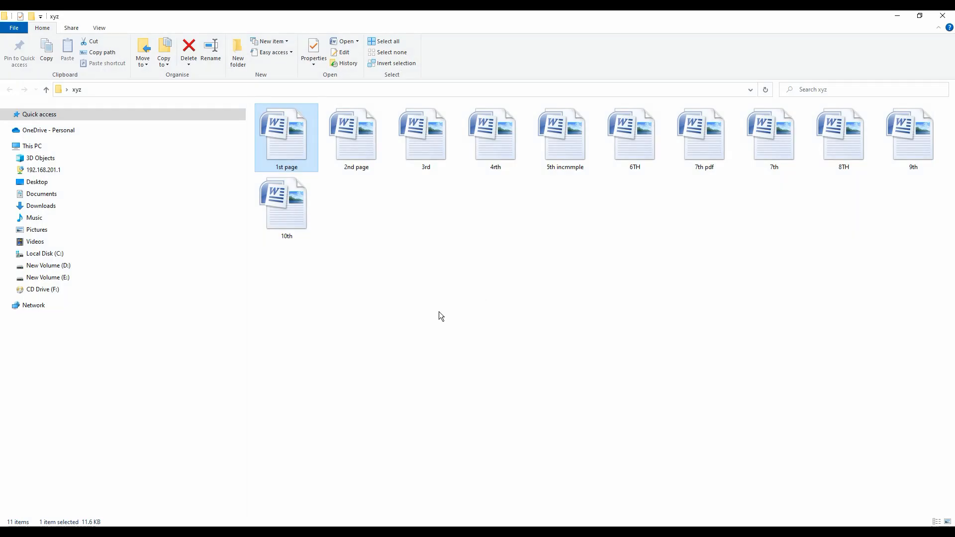
Reopen 1st page from the xyz folder and insert a page break below the "Forwarded to the SVO ZVH Mandi" line
left_click(438, 311)
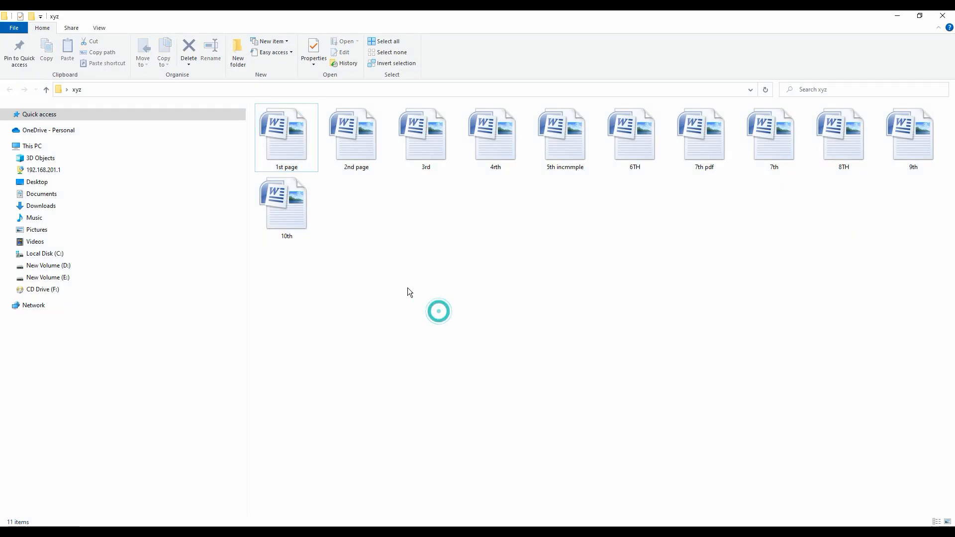
double_click(292, 156)
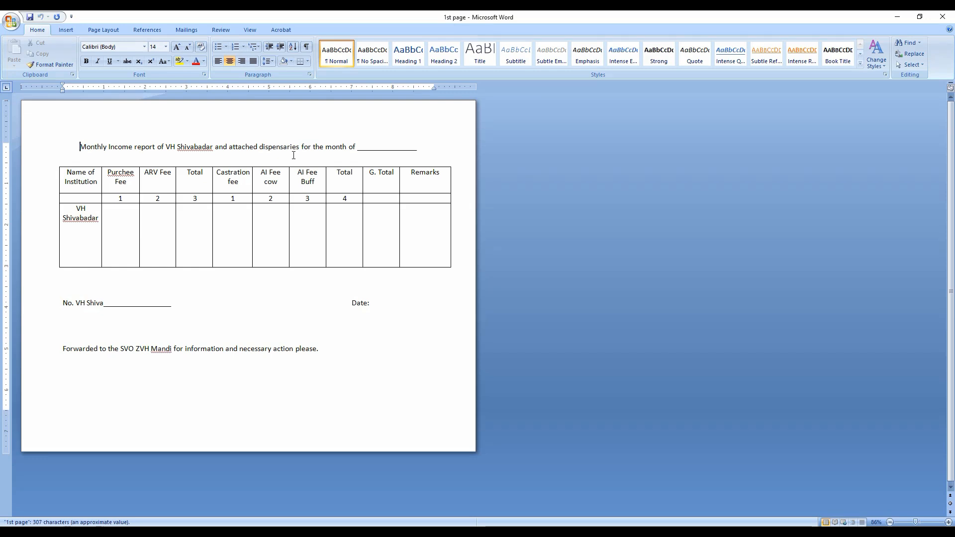
left_click(322, 350)
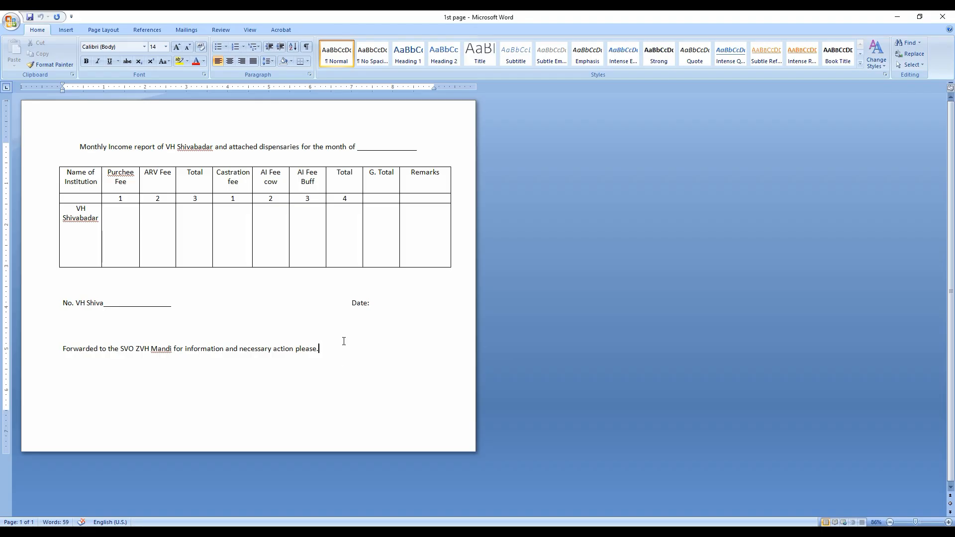
key("Return")
left_click(62, 31)
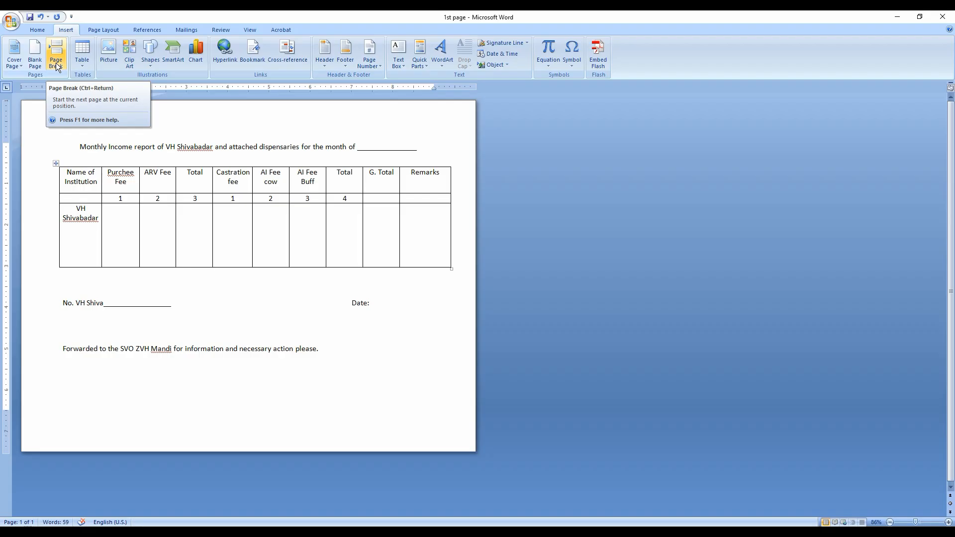
left_click(96, 91)
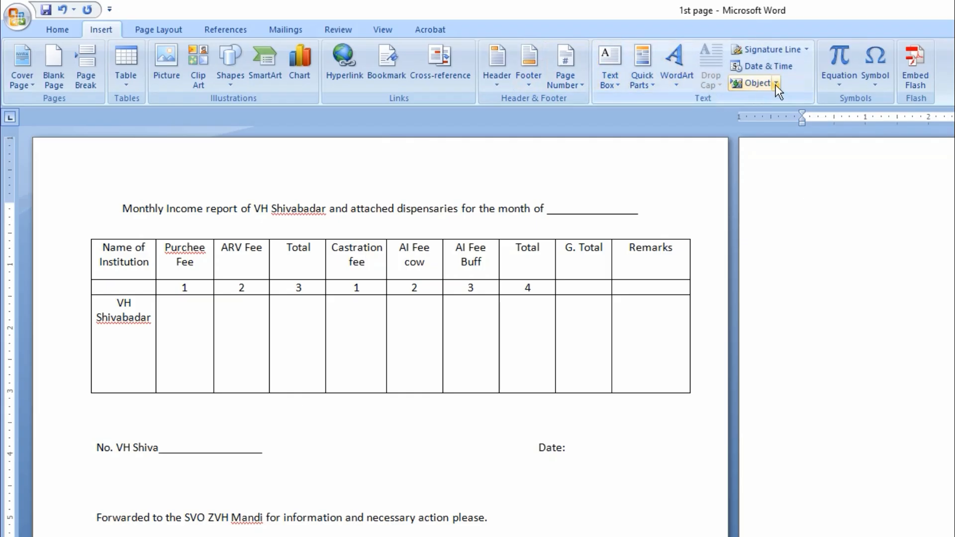
Insert the text of the file 2nd page from the xyz folder on the new blank second page
left_click(775, 84)
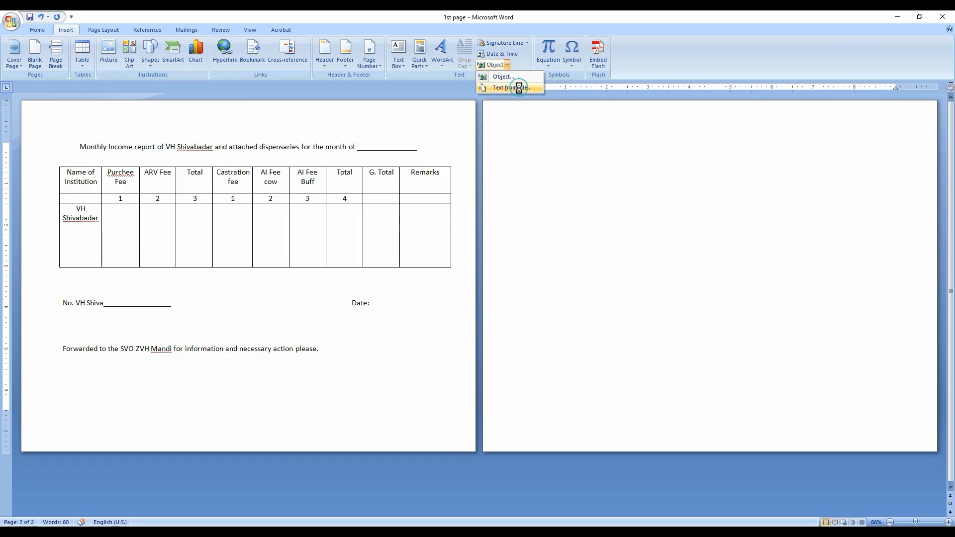
left_click(776, 118)
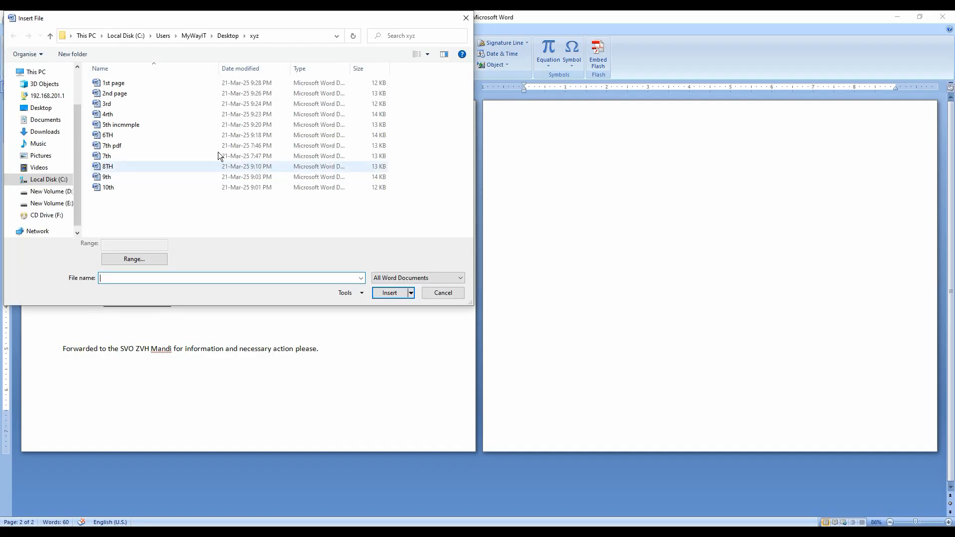
left_click(114, 93)
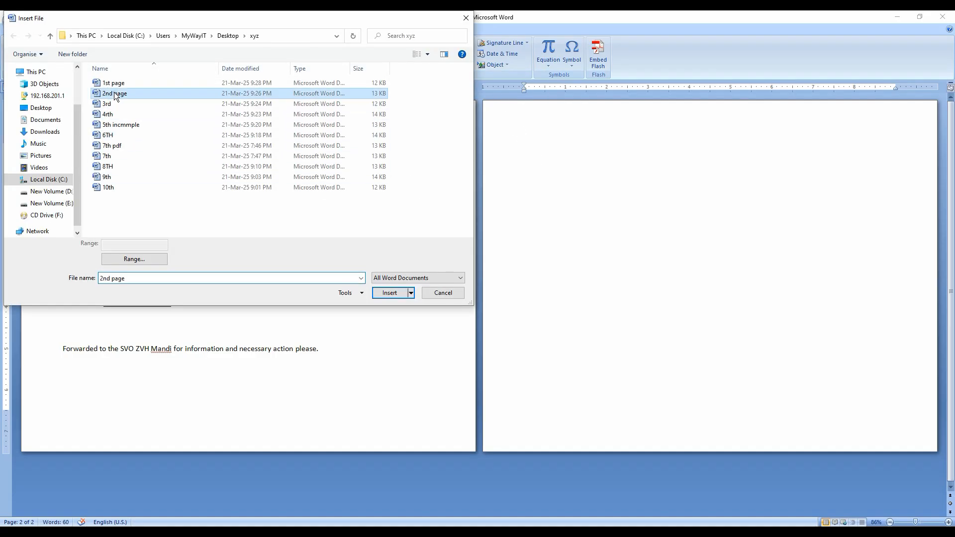
left_click(389, 293)
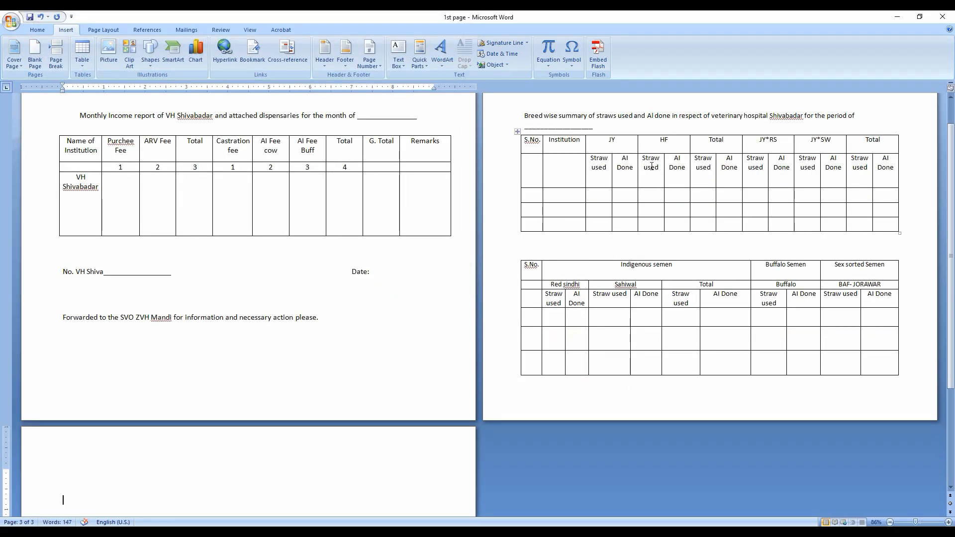
Place the insertion point at the start of blank page 3 and insert the text of the file 3rd there
left_click(912, 372)
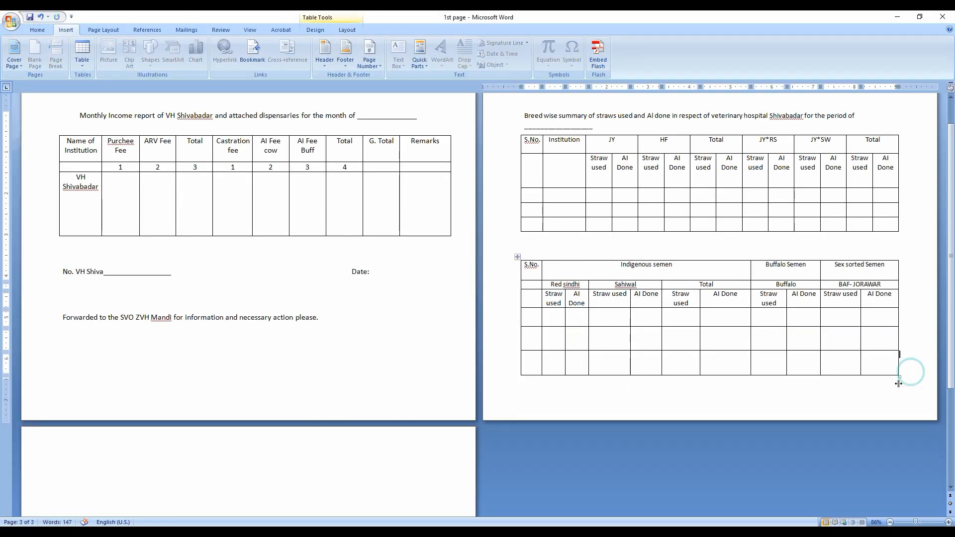
left_click(770, 389)
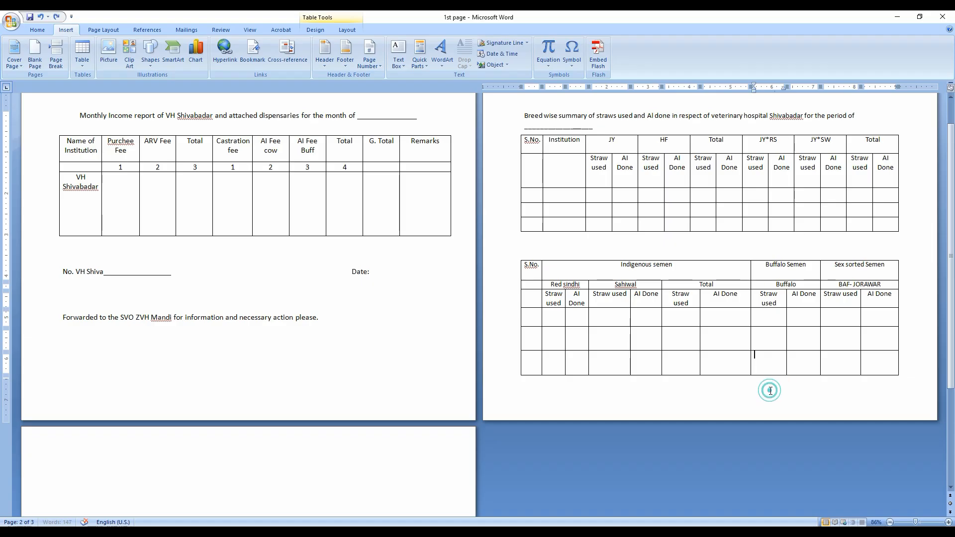
left_click(910, 374)
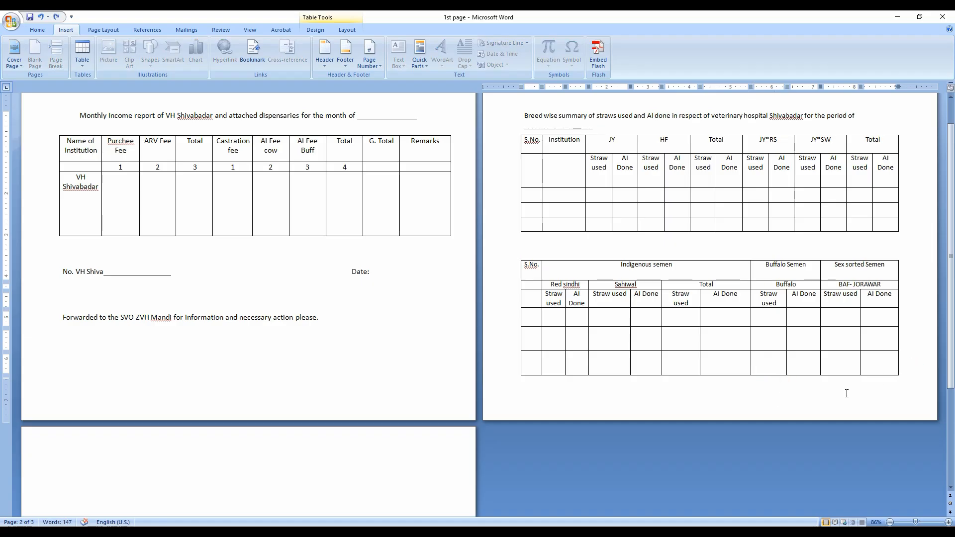
scroll(846, 394, "down", 6)
left_click(305, 394)
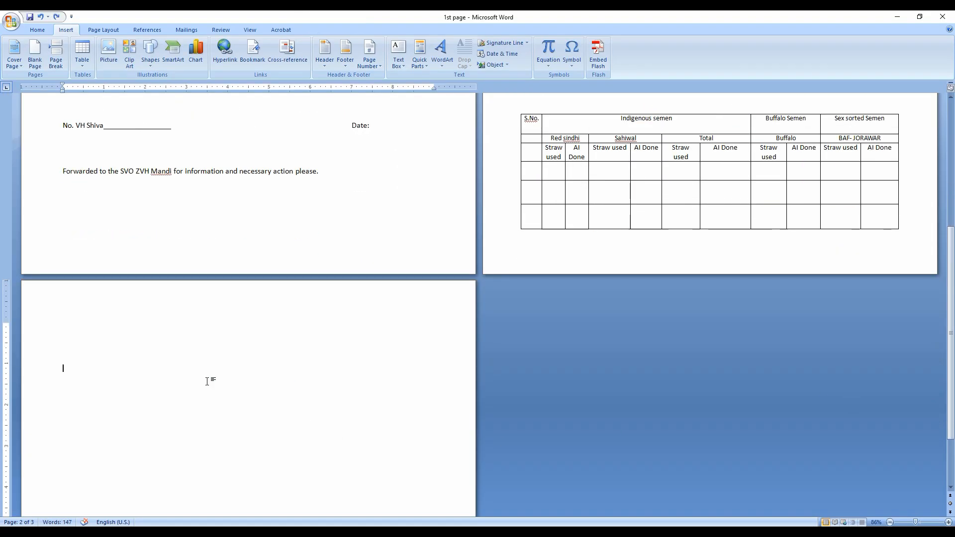
left_click(114, 333)
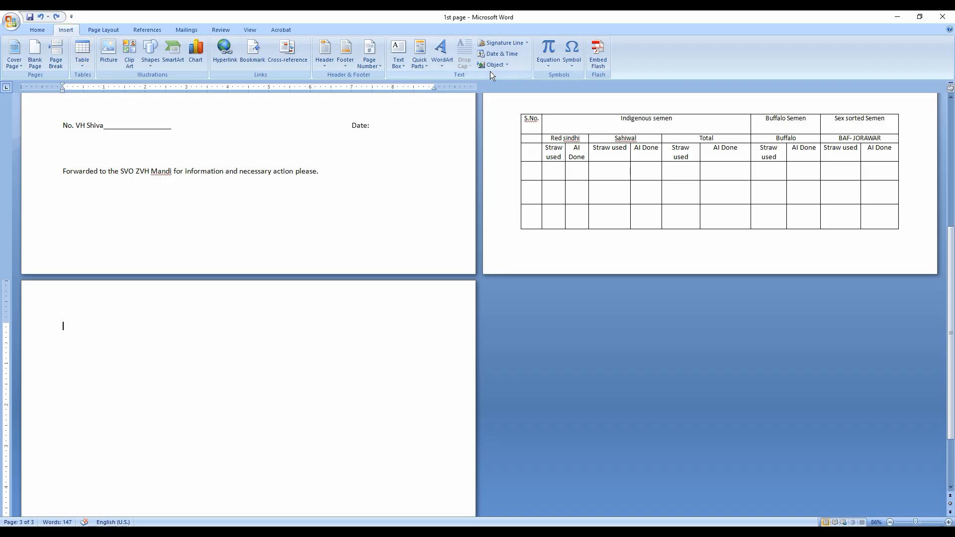
left_click(506, 66)
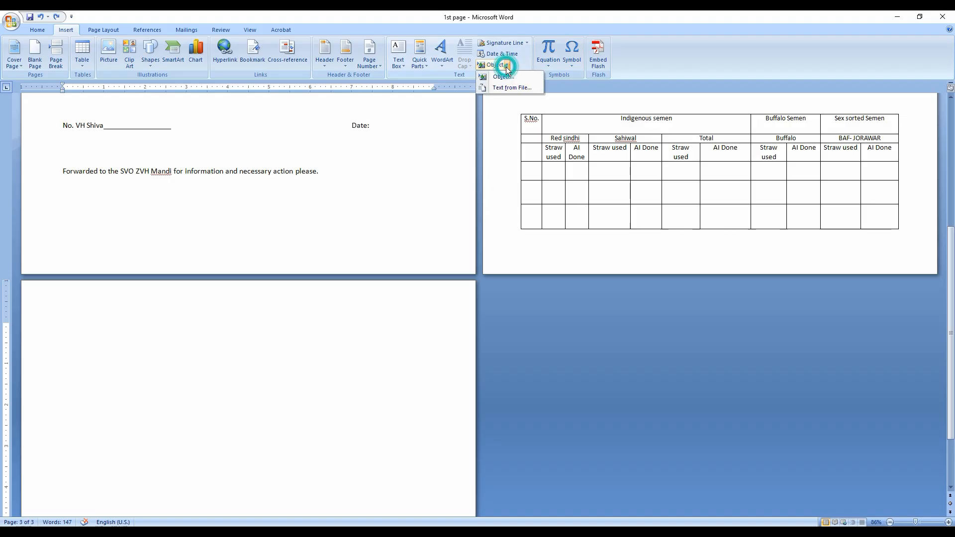
left_click(503, 82)
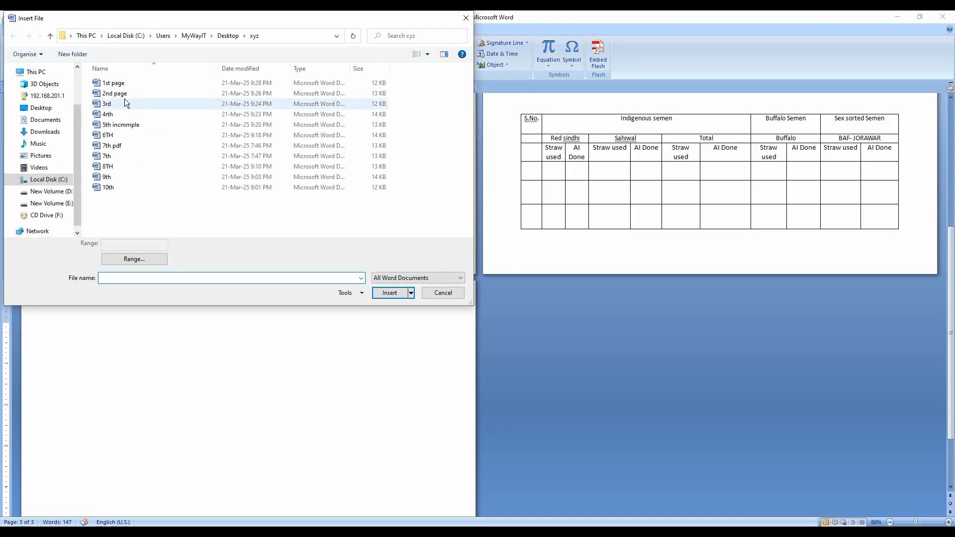
left_click(107, 105)
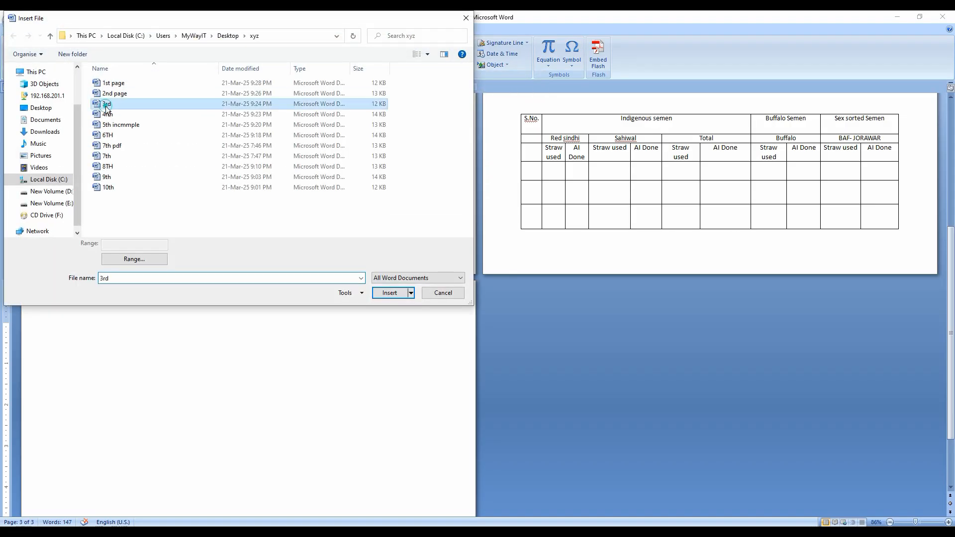
left_click(382, 294)
Insert a page break below the Monthly follow up Report table on page 3
scroll(278, 350, "down", 3)
left_click(233, 367)
scroll(161, 373, "down", 1)
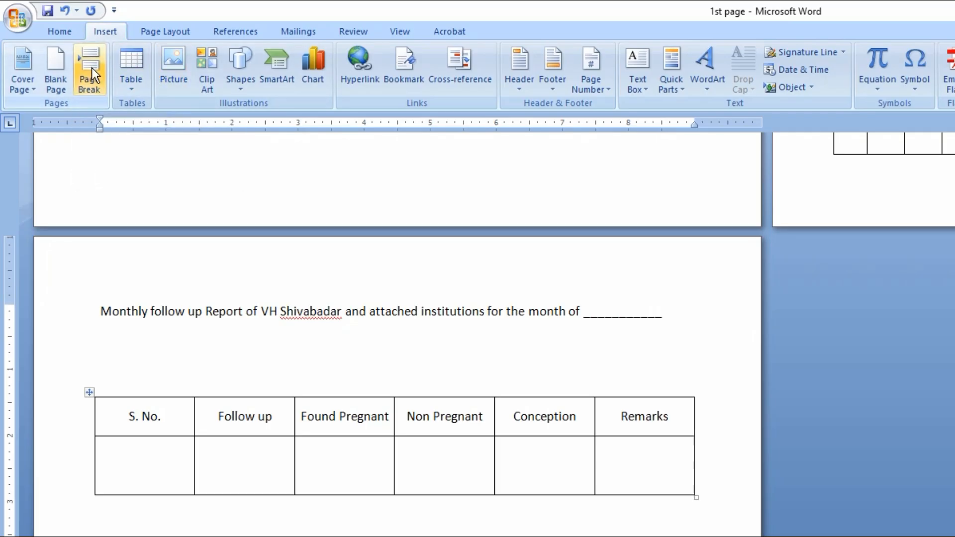
left_click(91, 68)
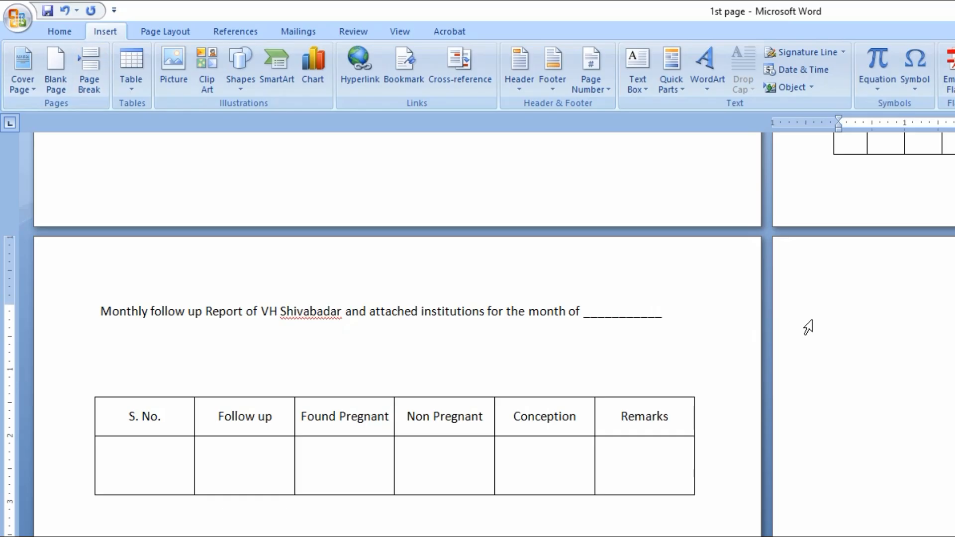
Insert the text of the file 4rth from the xyz folder on the new blank fourth page
left_click(811, 89)
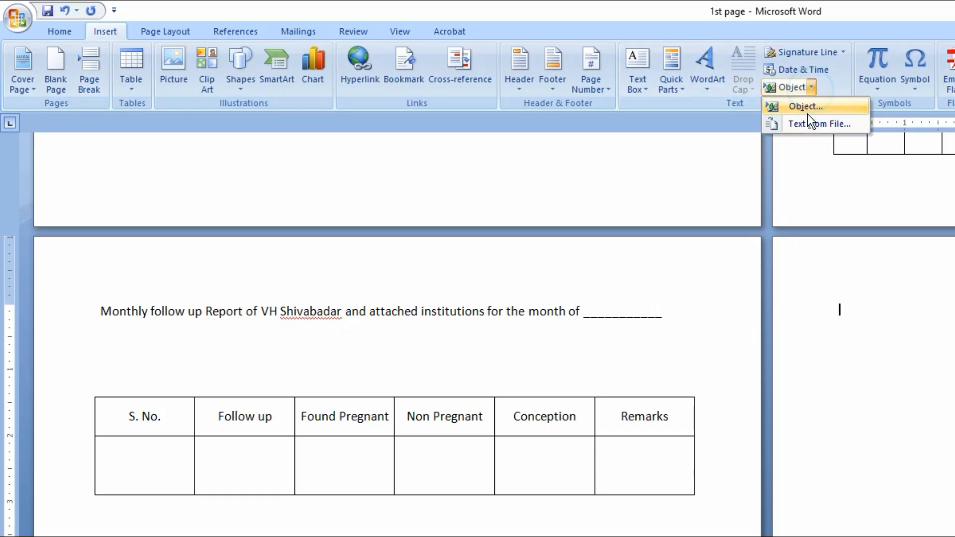
left_click(811, 123)
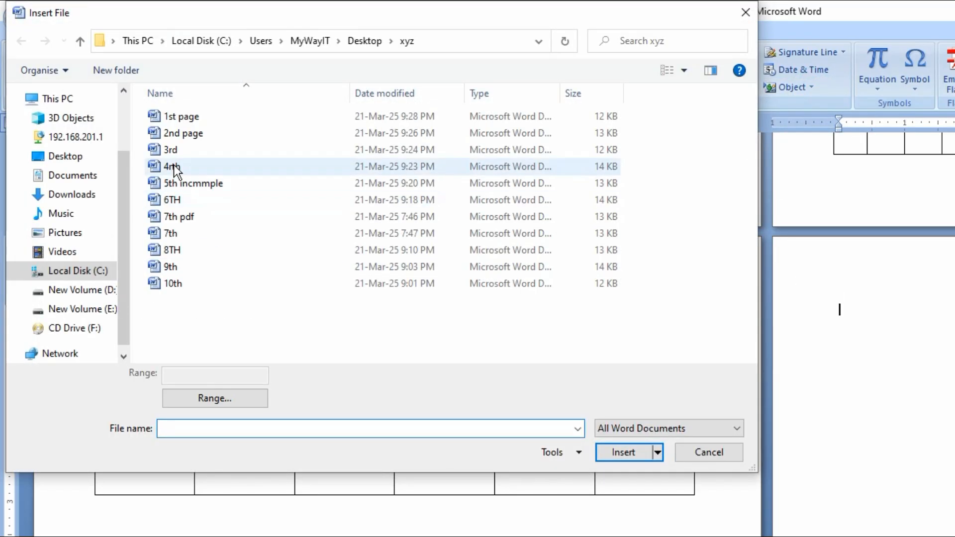
left_click(174, 167)
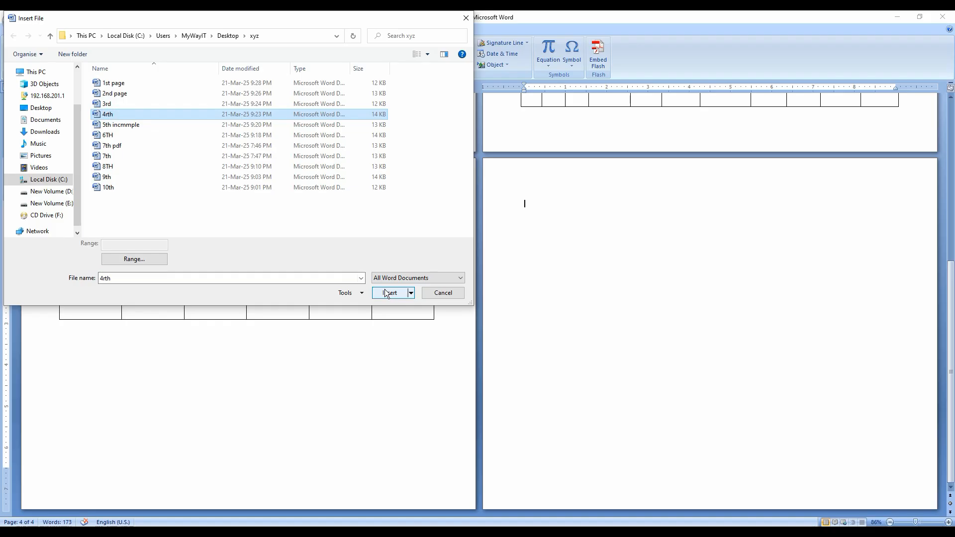
left_click(621, 452)
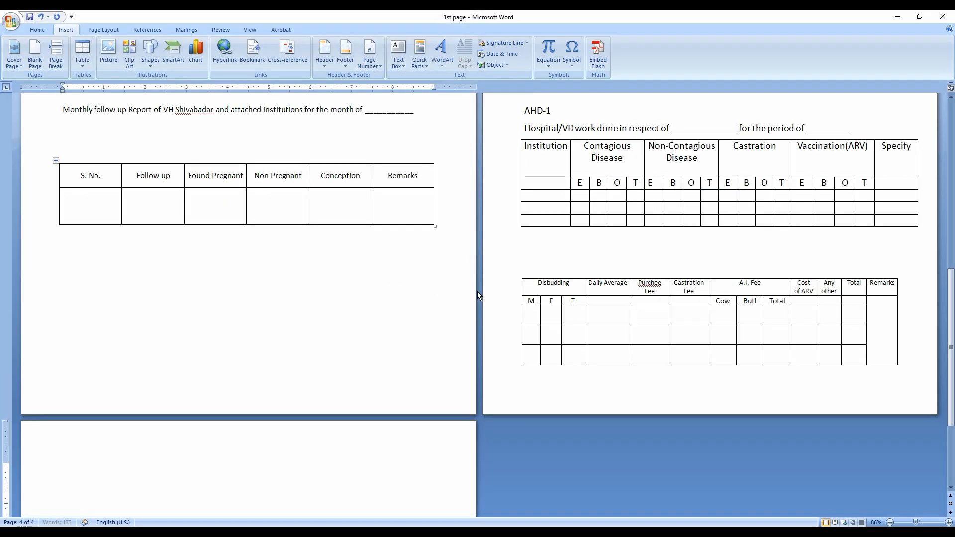
Place the insertion point on the blank page after the Disbudding table and check the layout of the pages merged so far
left_click(916, 374)
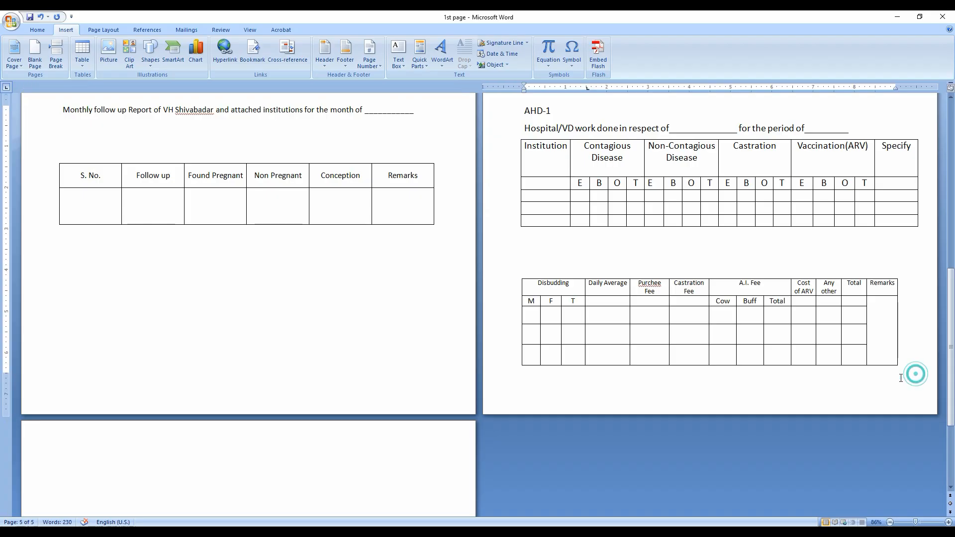
left_click(181, 435)
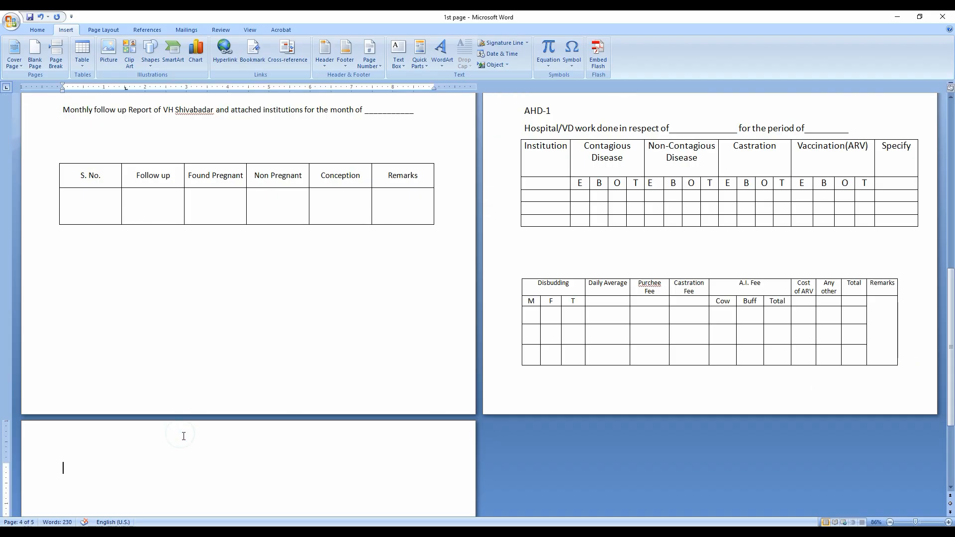
scroll(184, 436, "down", 5)
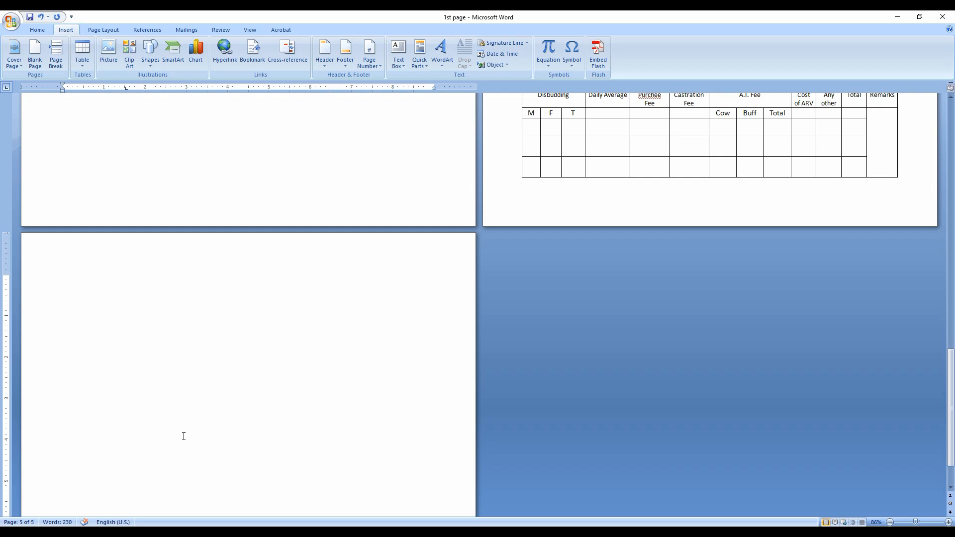
scroll(184, 436, "up", 10)
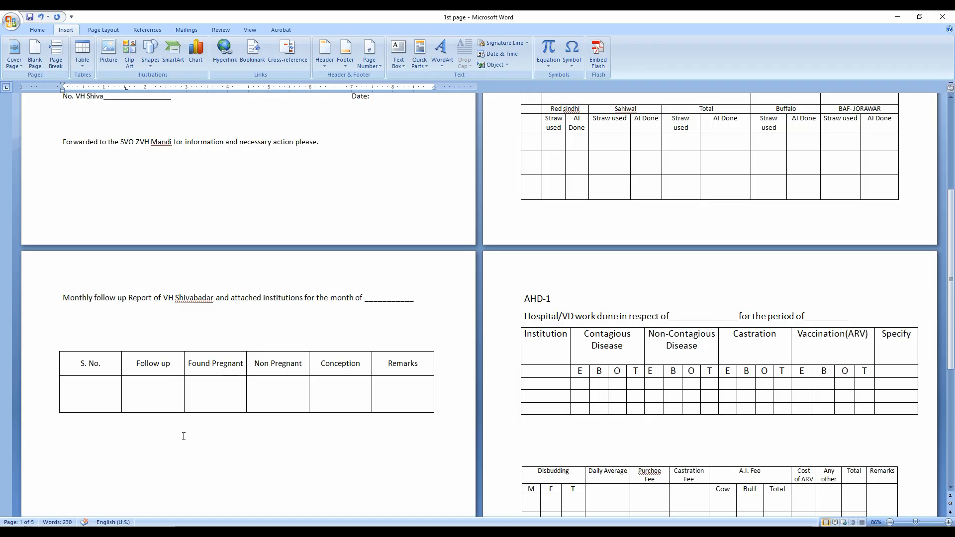
Switch to the "all 1 to 10 in doc format" document and examine how each report sits on its own page
left_click(897, 19)
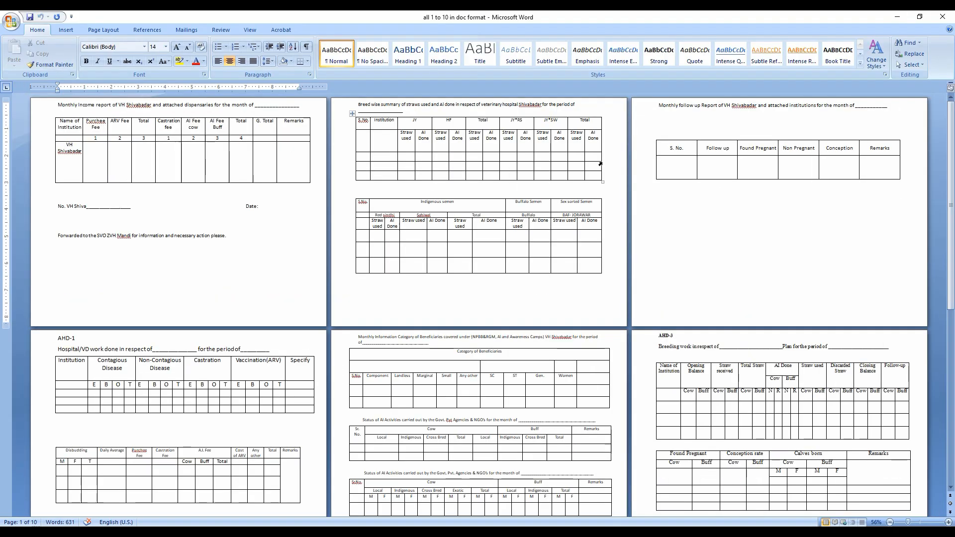
scroll(470, 297, "down", 2)
scroll(471, 297, "down", 10)
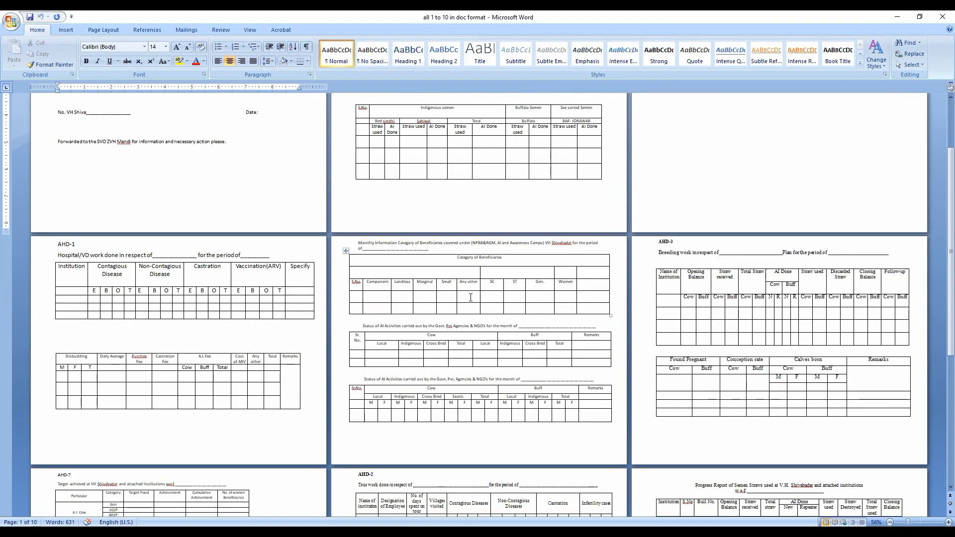
scroll(471, 297, "down", 10)
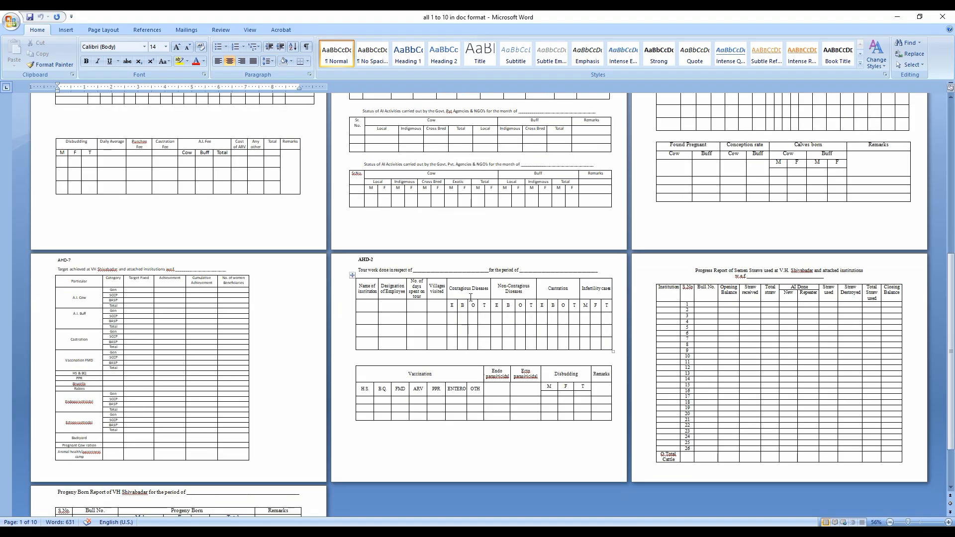
Review the merged document at a larger zoom, checking the page layout from the AI Activities tables and the first two pages
scroll(471, 297, "up", 2)
scroll(470, 297, "up", 4)
scroll(471, 298, "up", 1, "ctrl")
scroll(471, 297, "up", 20)
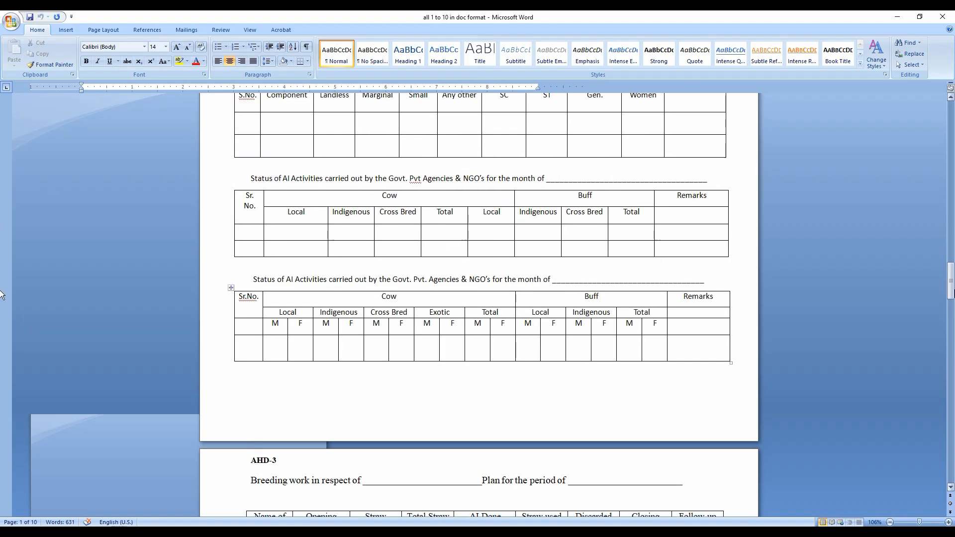
left_click_drag(950, 290, 950, 106)
scroll(471, 303, "down", 15)
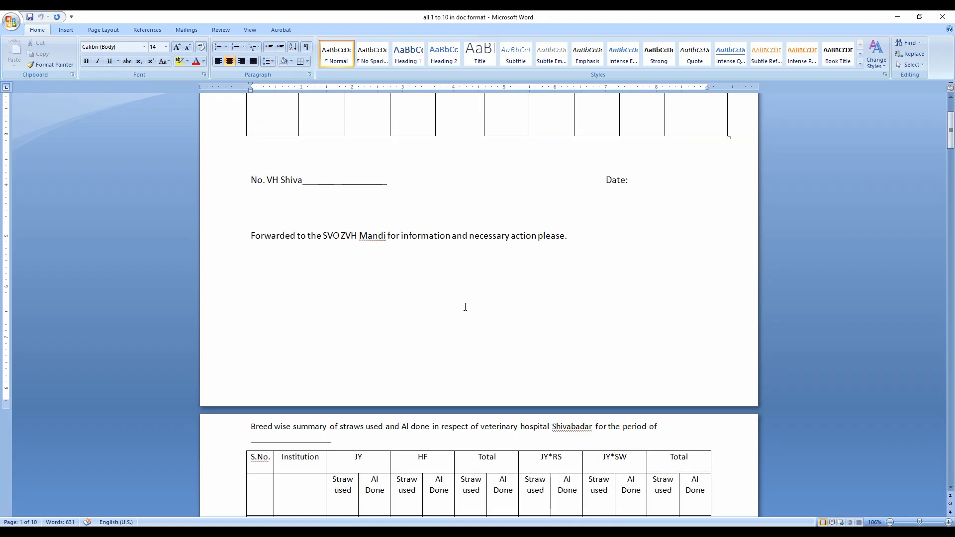
scroll(465, 307, "down", 2)
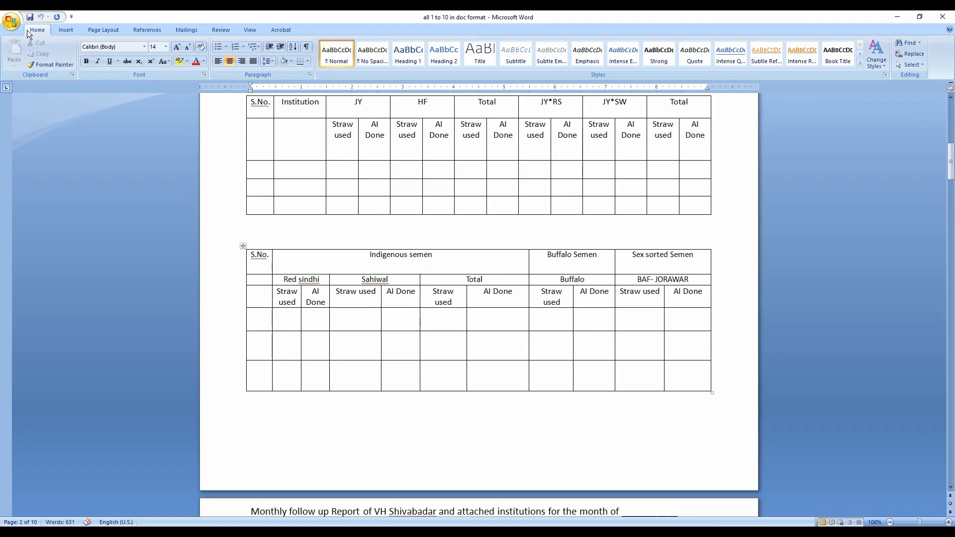
left_click(12, 23)
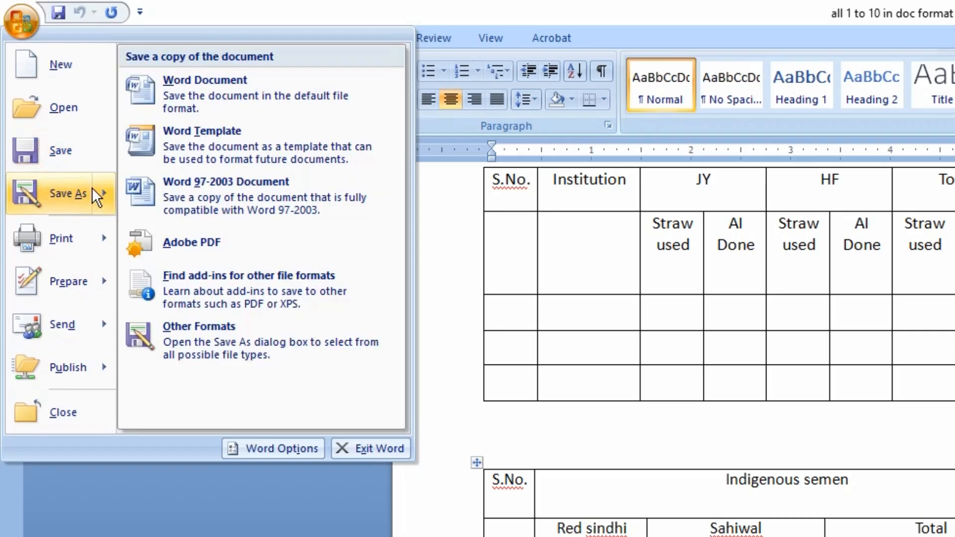
left_click(103, 191)
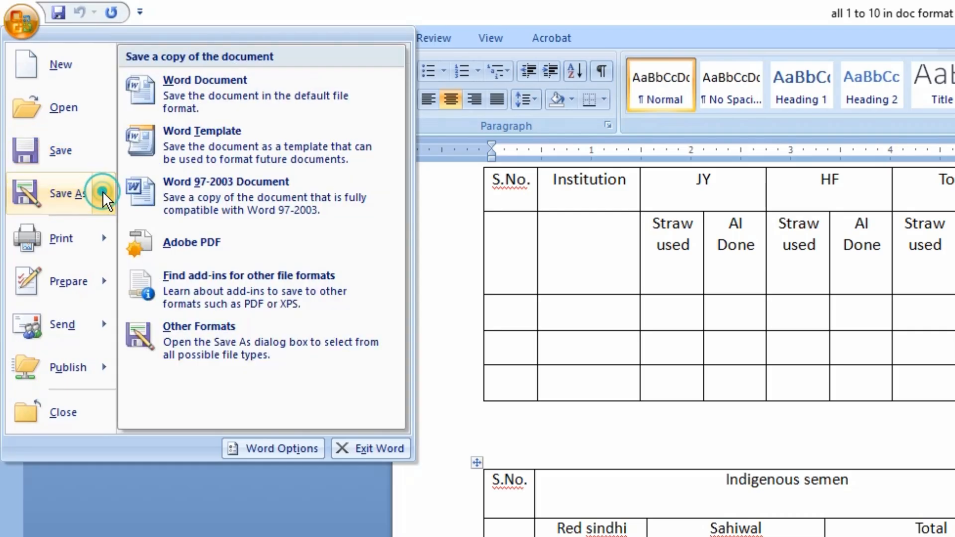
left_click(187, 249)
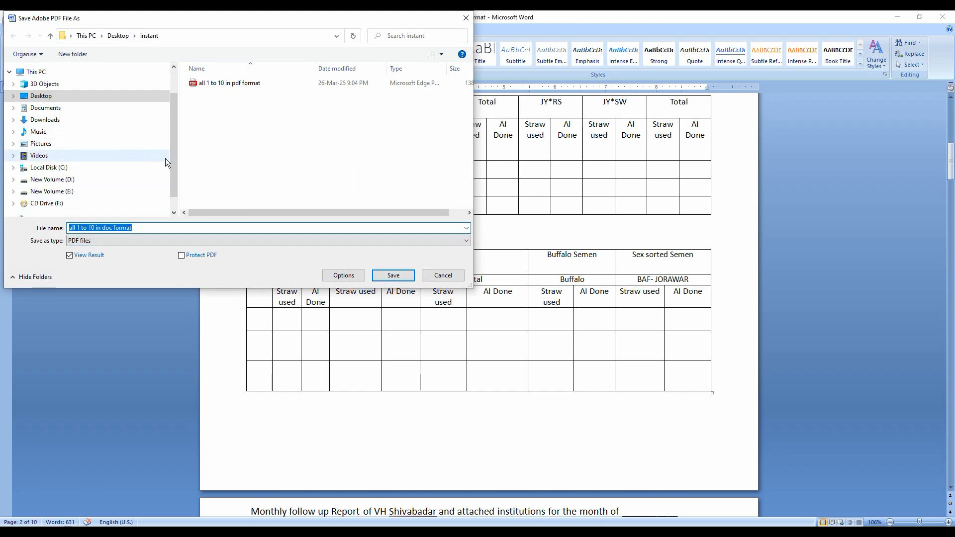
left_click_drag(175, 165, 176, 130)
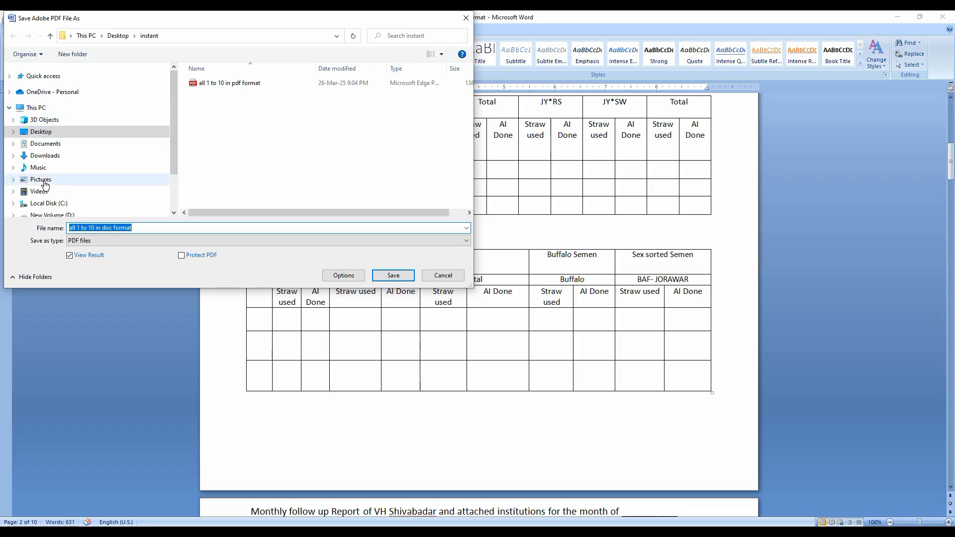
left_click(47, 132)
left_click(397, 174)
scroll(397, 173, "down", 1)
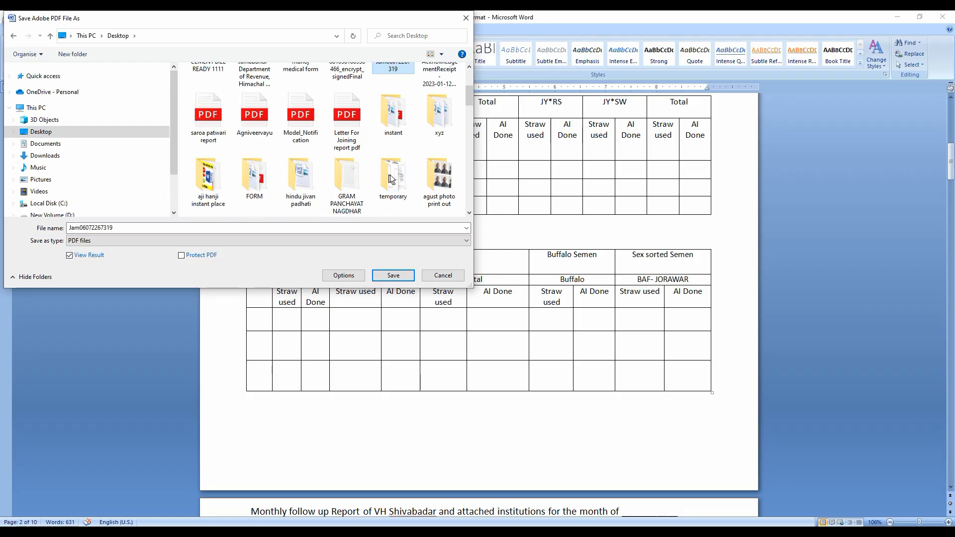
double_click(431, 121)
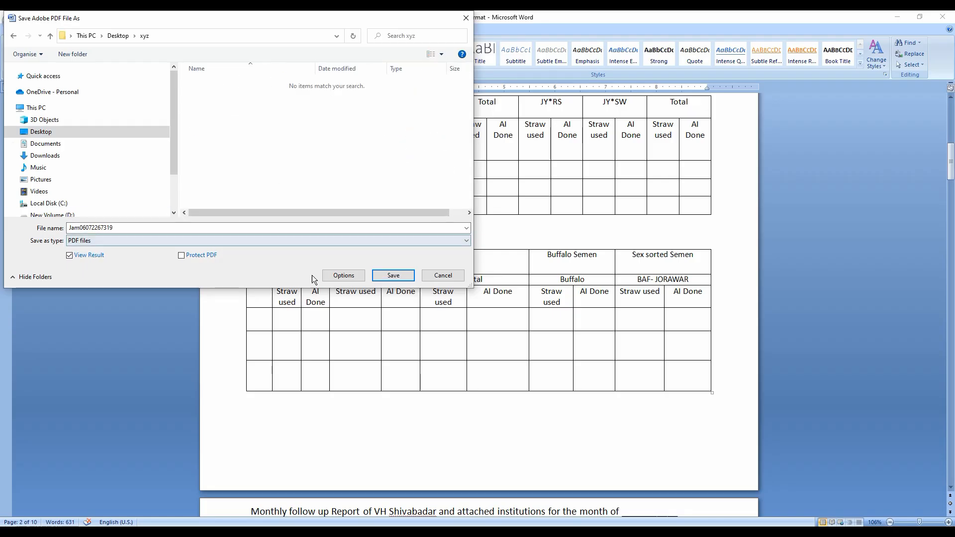
left_click(392, 276)
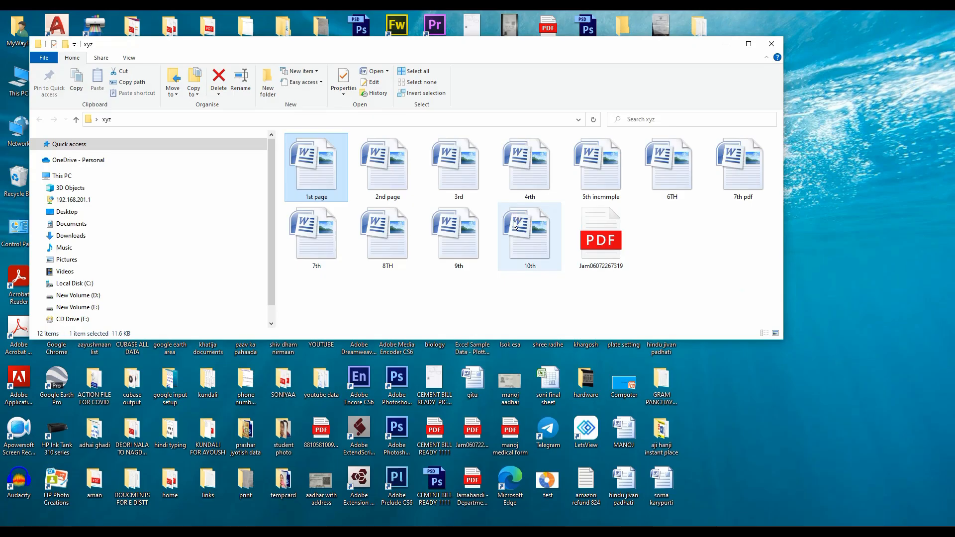
left_click(592, 244)
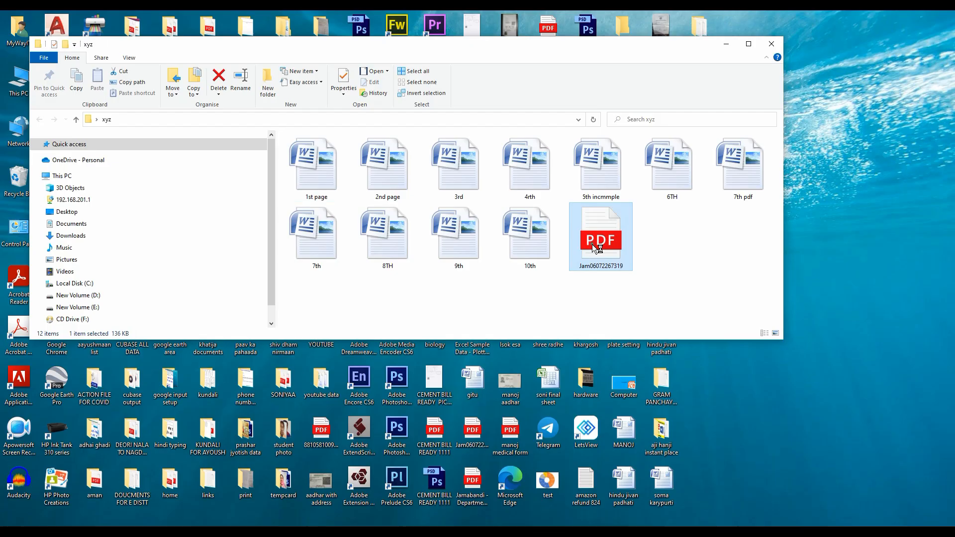
double_click(592, 244)
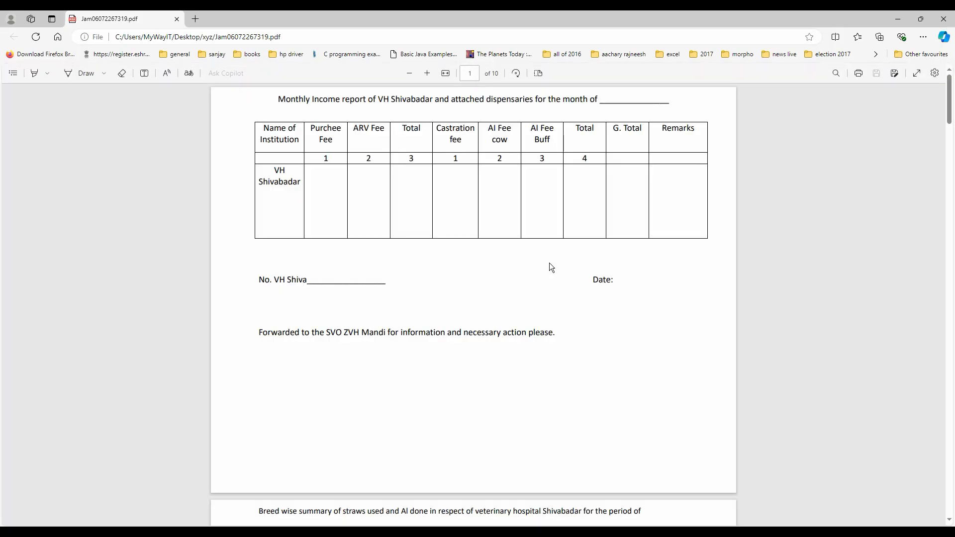
scroll(549, 262, "down", 15)
scroll(549, 263, "down", 20)
scroll(549, 263, "down", 20)
scroll(549, 263, "down", 15)
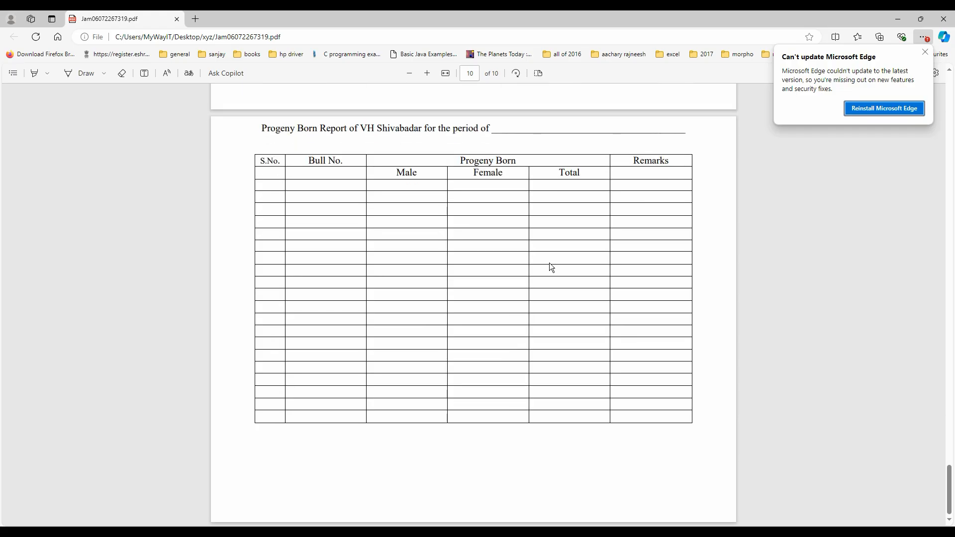
left_click(947, 20)
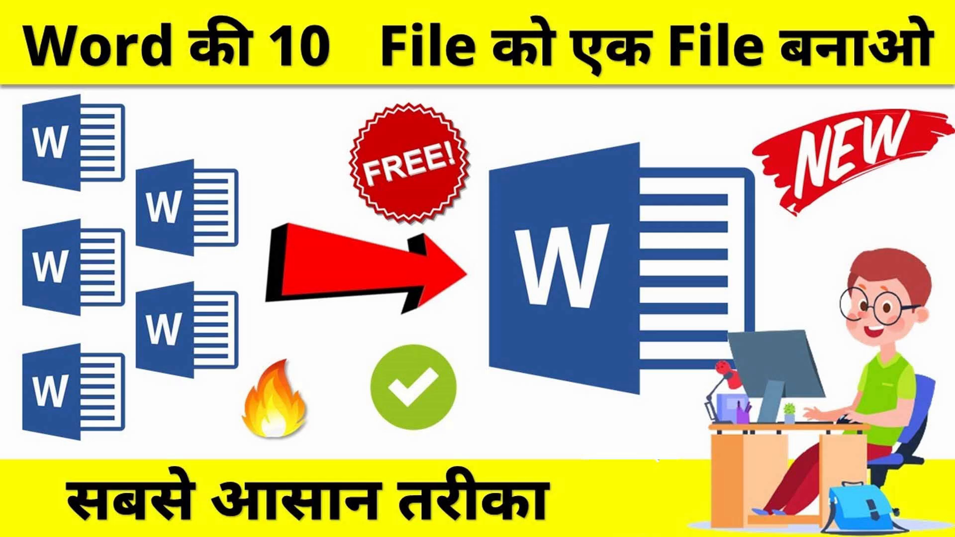